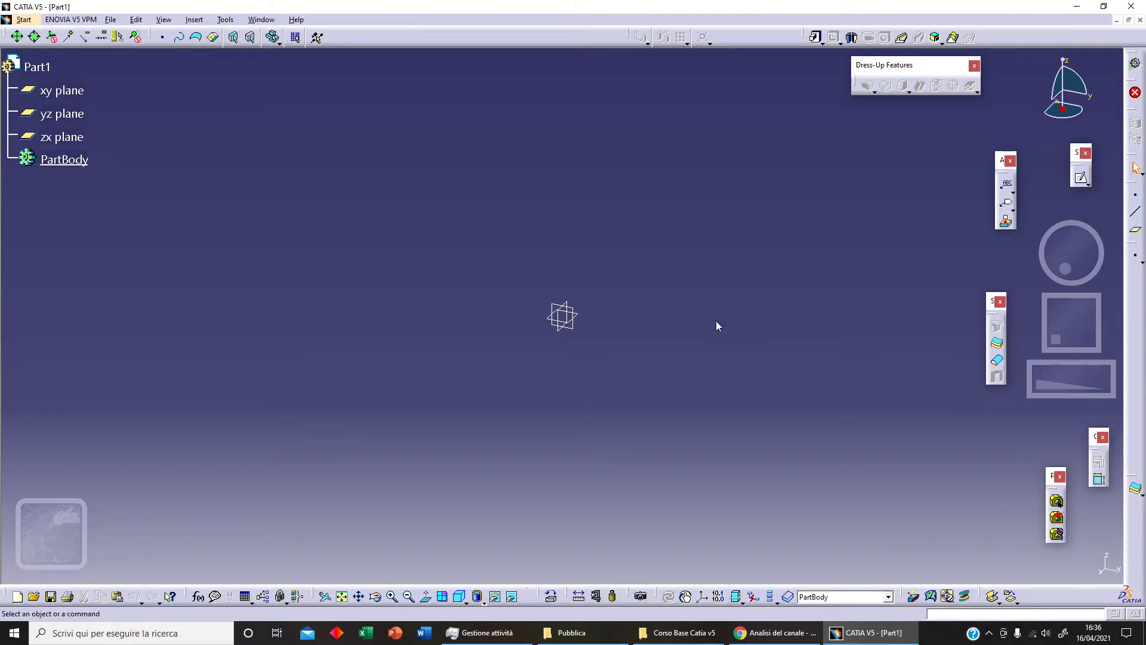
- Sketch a rectangle on the xy plane, 100 mm wide and 200 mm high, from corner (100, 100) to (200, -100)
left_click(583, 319)
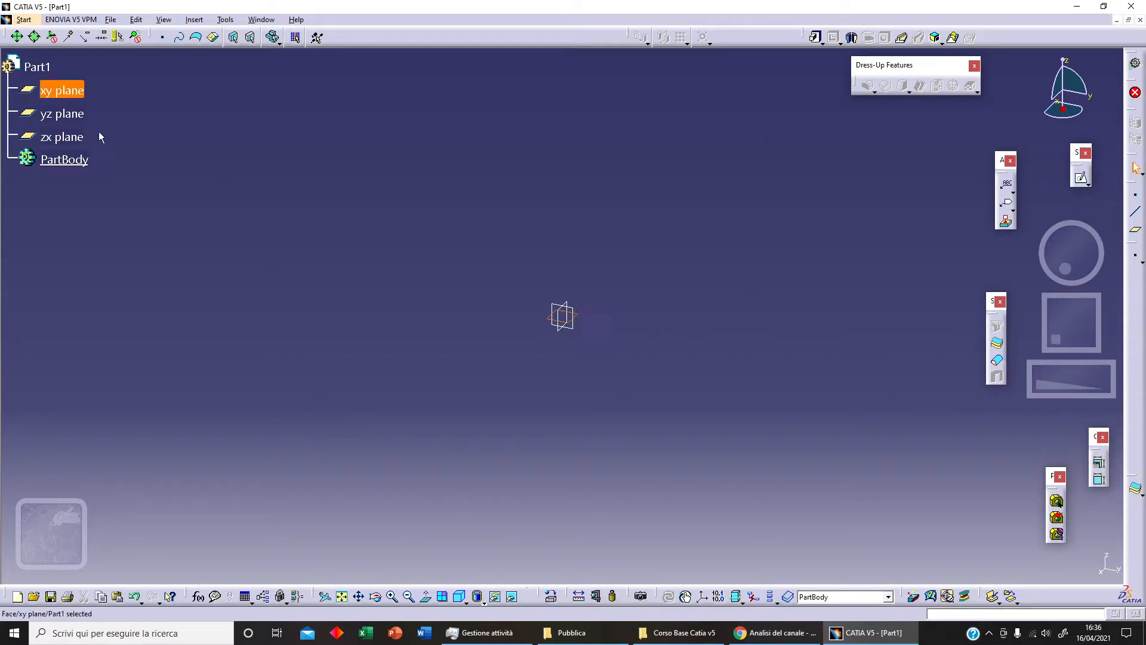
left_click(1081, 177)
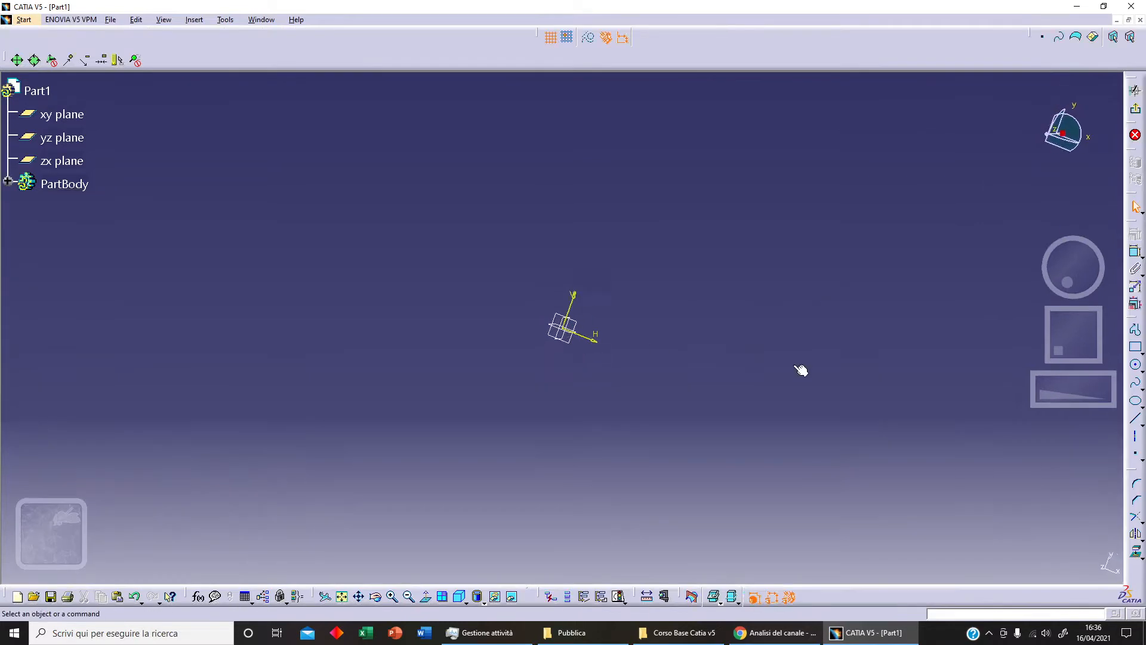
left_click(1135, 347)
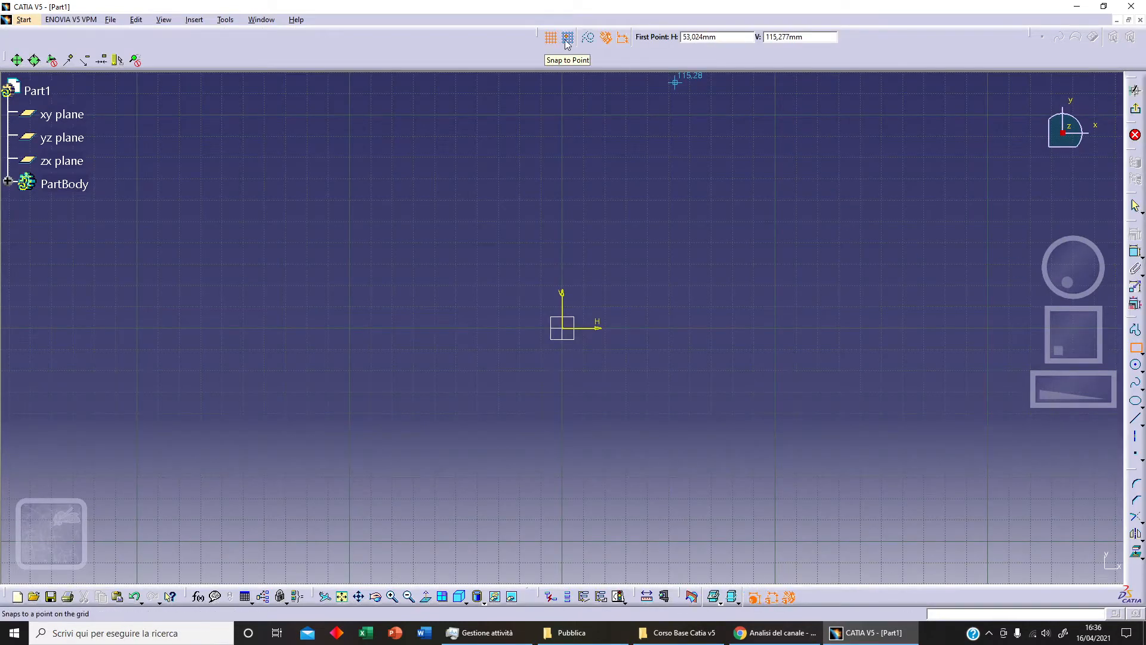
left_click(774, 115)
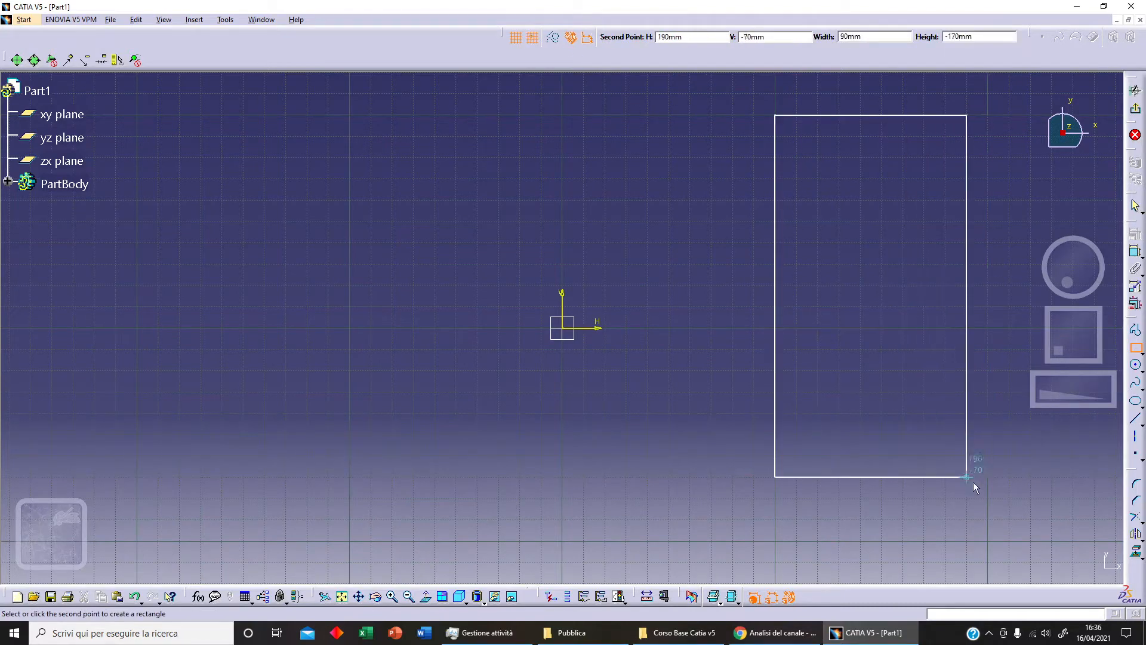
left_click(988, 540)
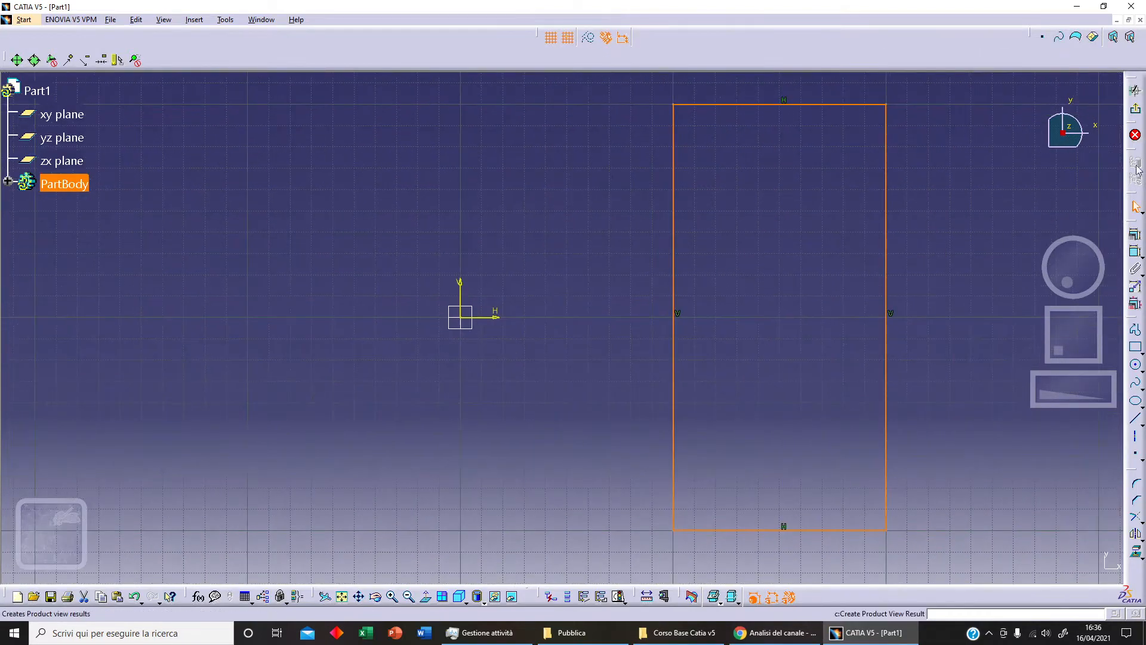
- Dimension the rectangle's height between its horizontal sides and its width between its vertical sides
left_click(1133, 238)
left_click(811, 105)
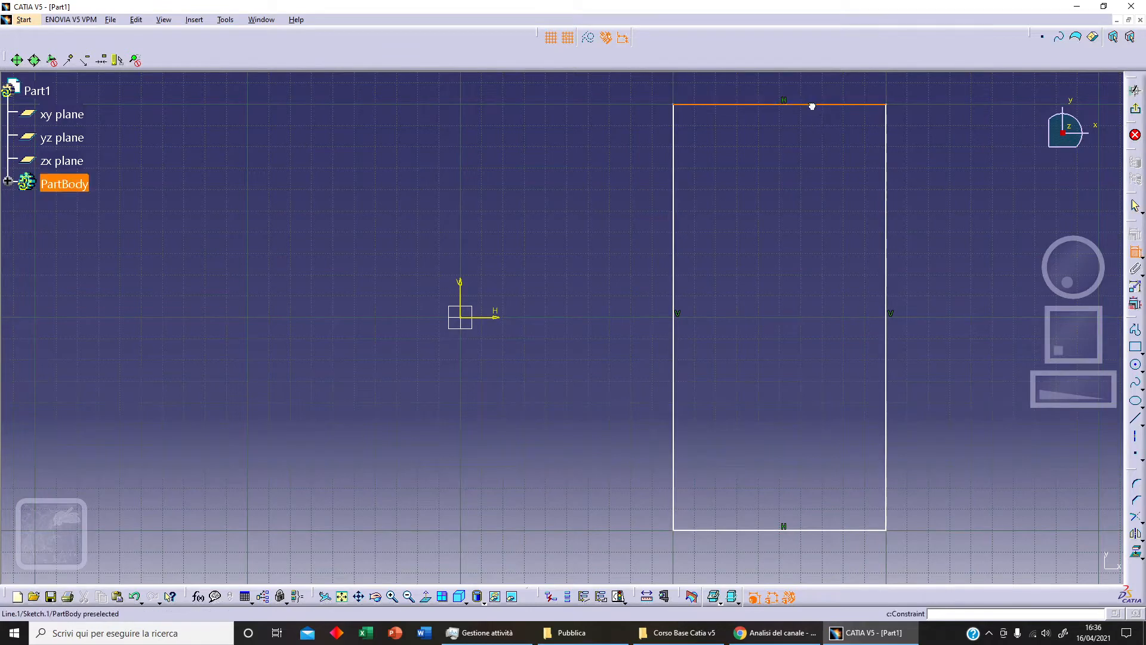
left_click(830, 530)
left_click(615, 340)
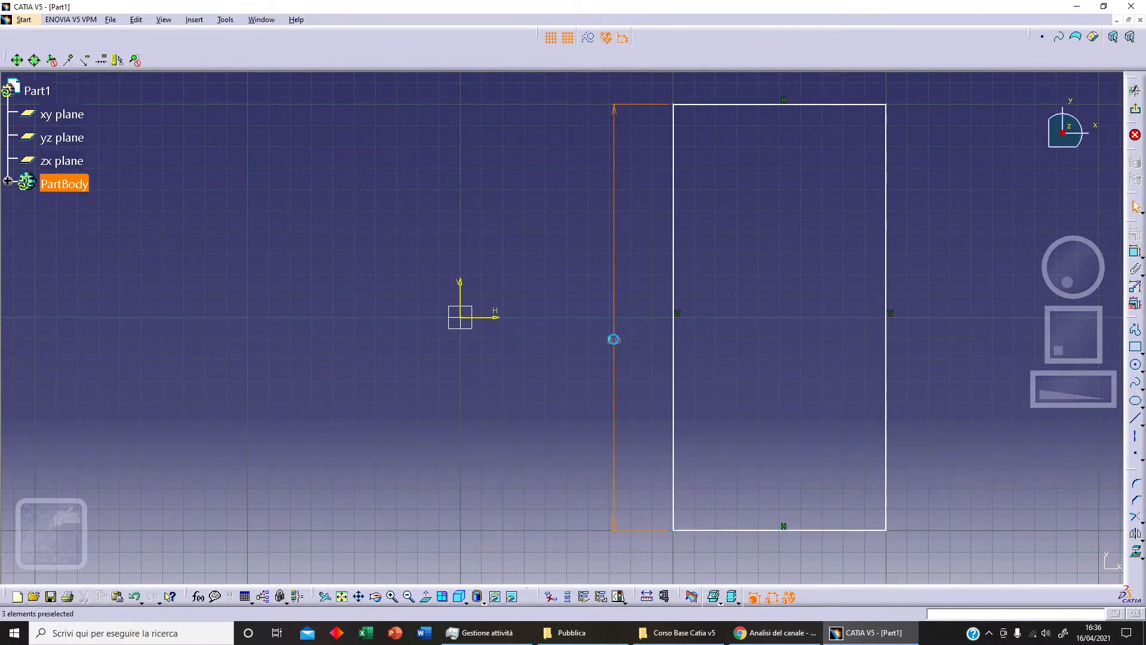
left_click(1135, 252)
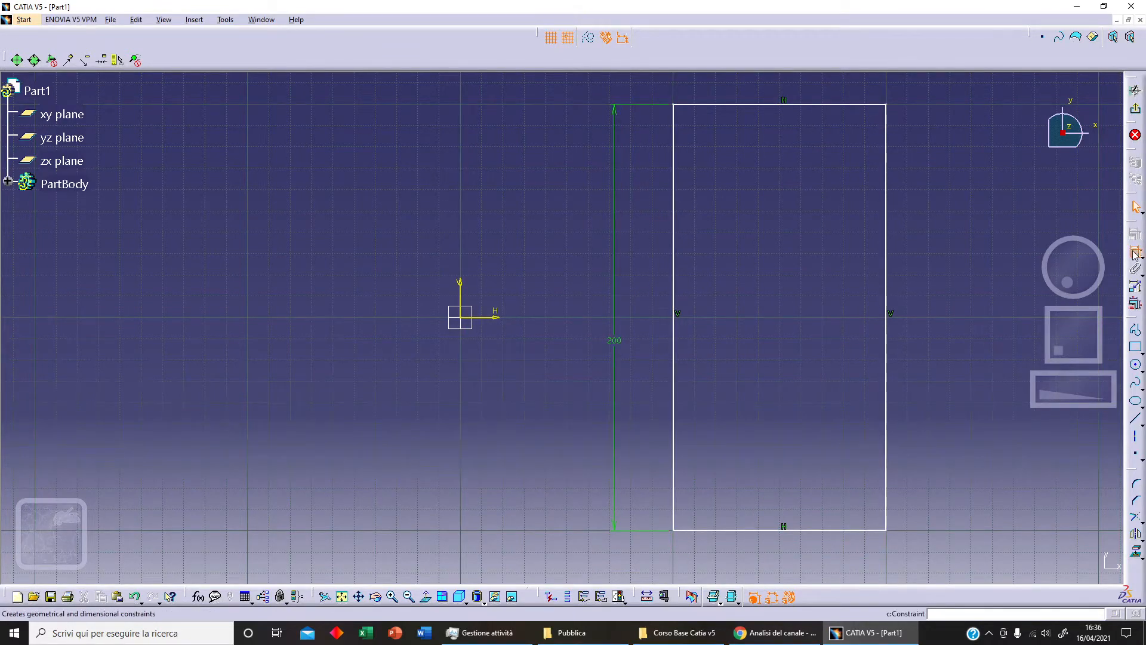
left_click(674, 135)
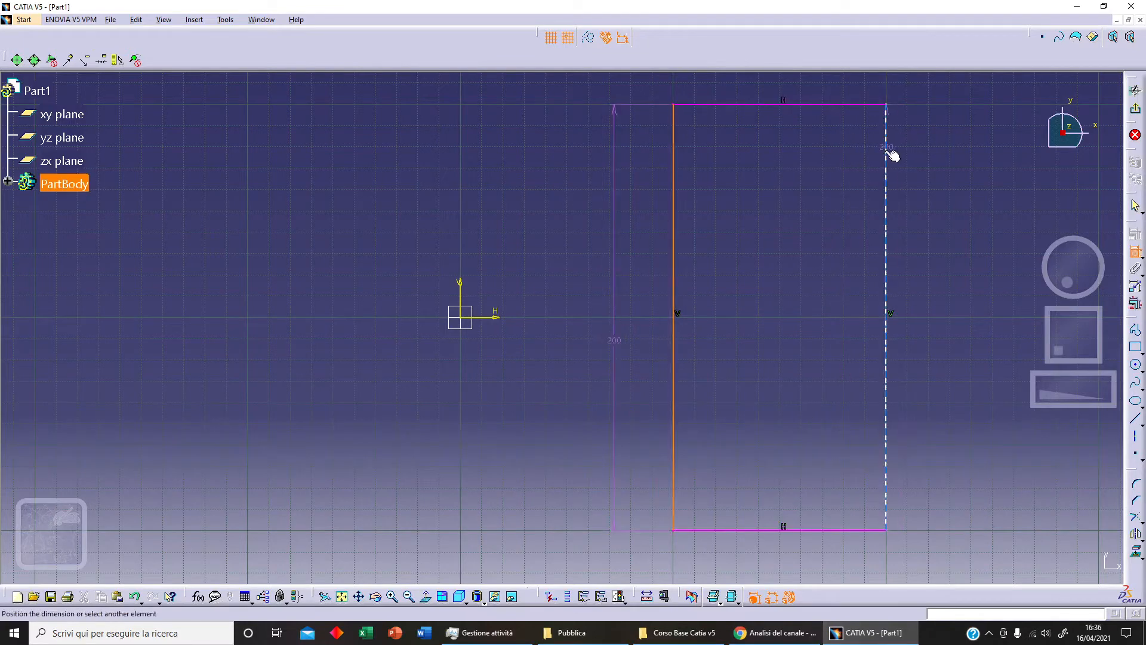
left_click(887, 156)
left_click(832, 86)
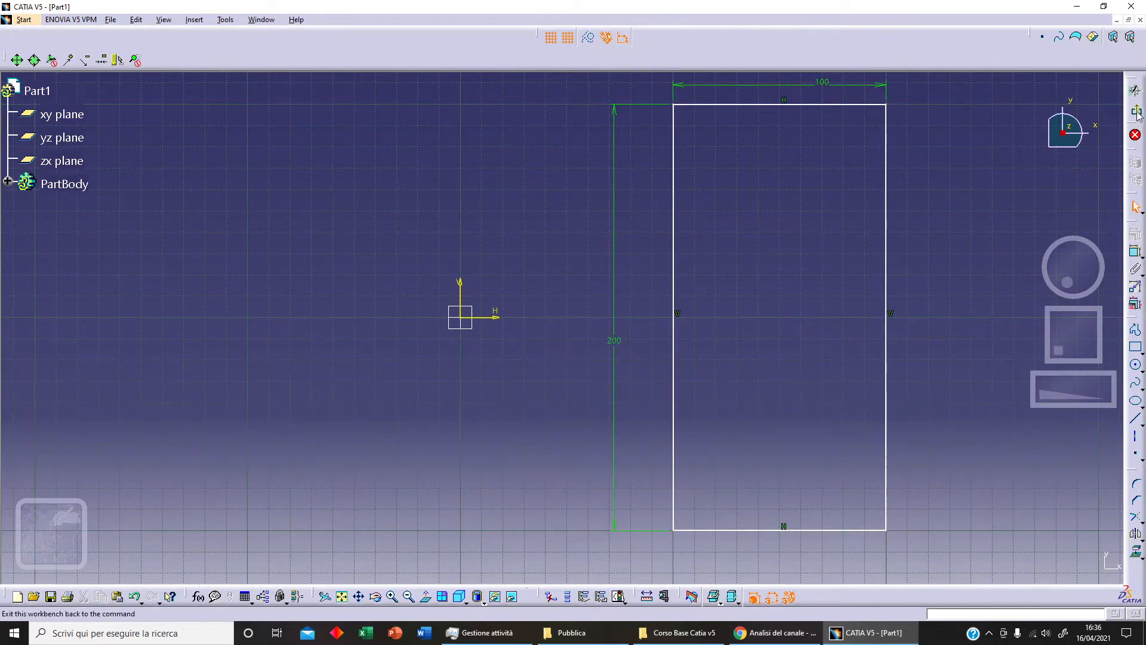
- Exit the sketch and extrude the rectangle into a 20 mm thick pad
left_click(1135, 90)
left_click(816, 38)
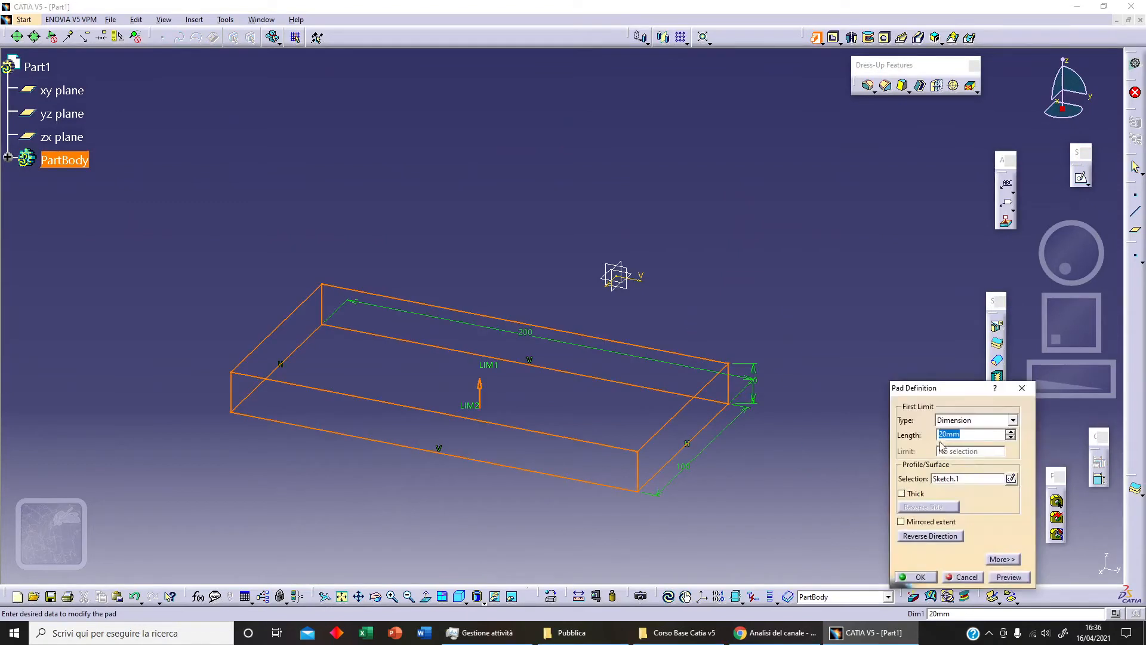
left_click(921, 577)
left_click(668, 320)
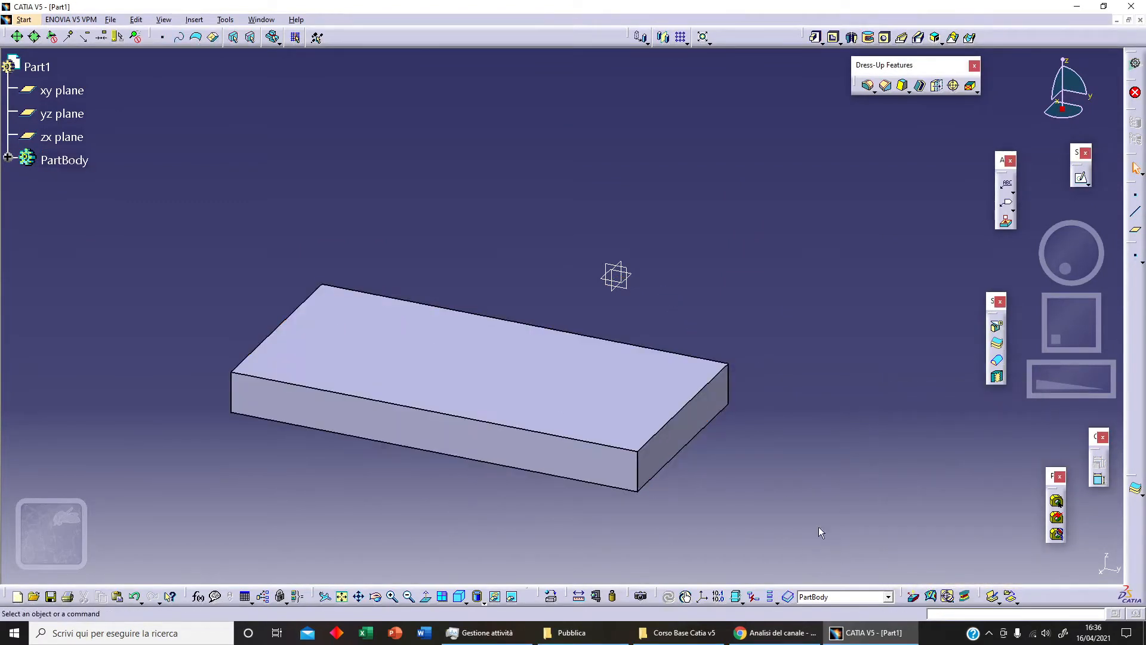
- Sketch a circle about 28 mm in diameter on the plate's upper face, centred 10 mm inside the corner nearest the origin planes
left_click(721, 366)
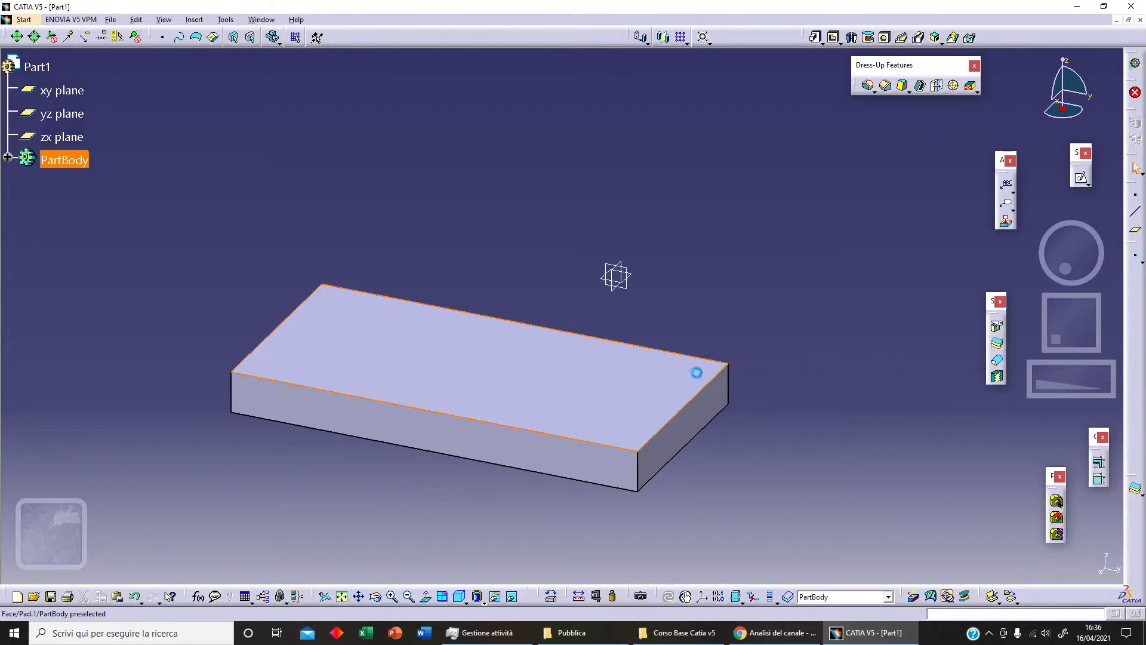
left_click(1081, 177)
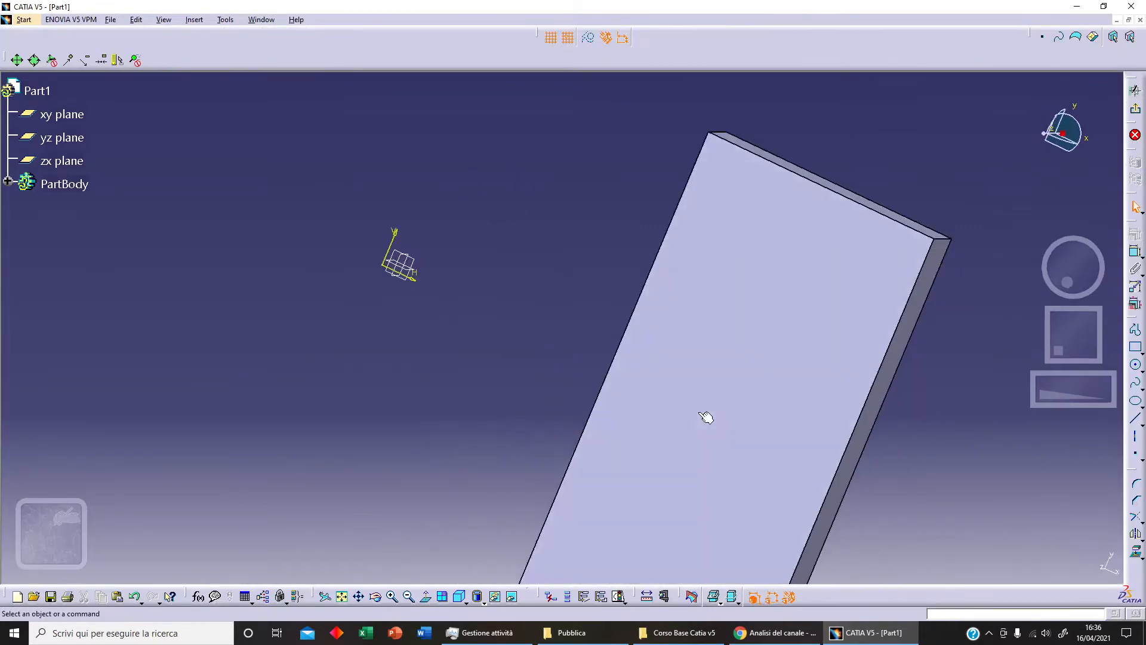
left_click(1135, 365)
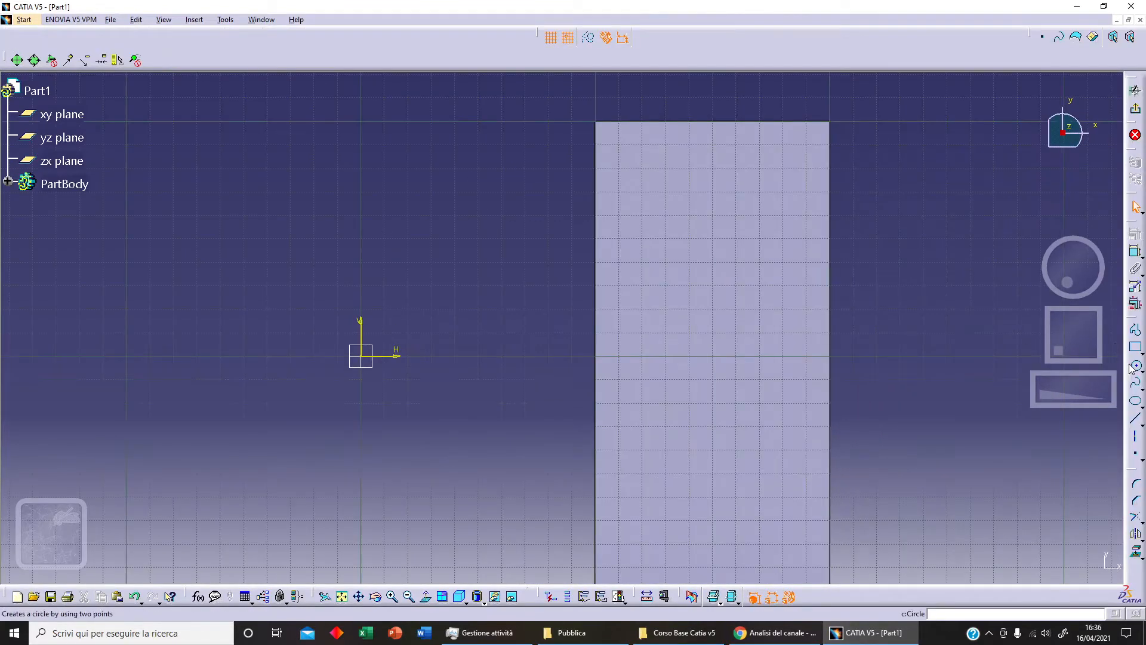
left_click(618, 147)
left_click(643, 165)
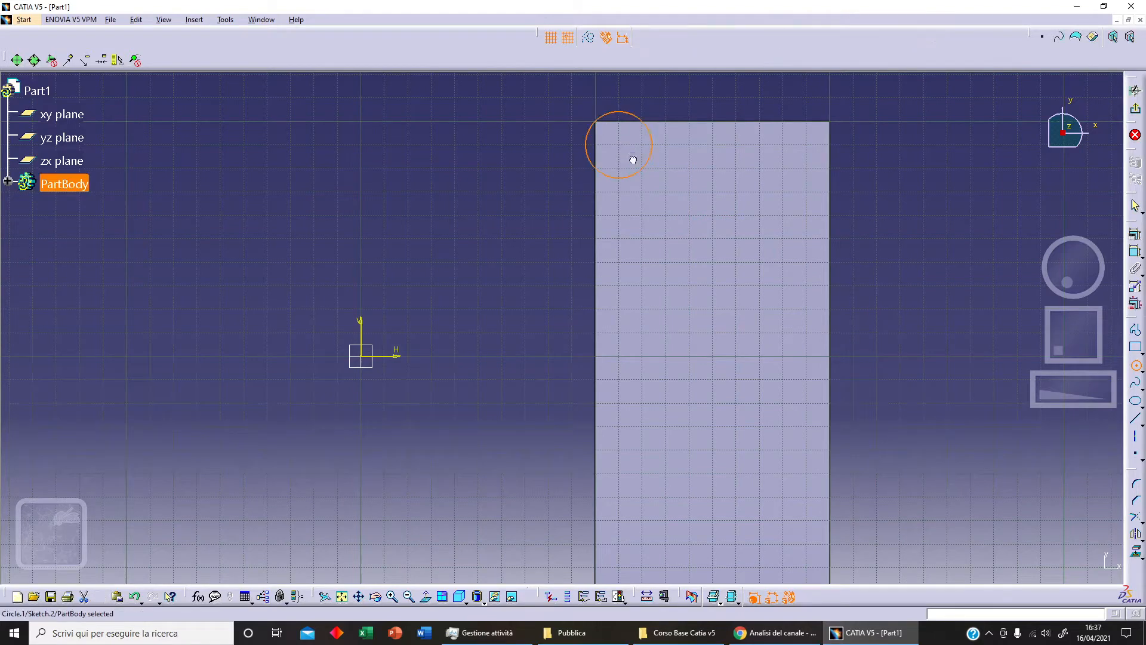
- Dimension the circle's diameter and set it to 10 mm
left_click(1135, 234)
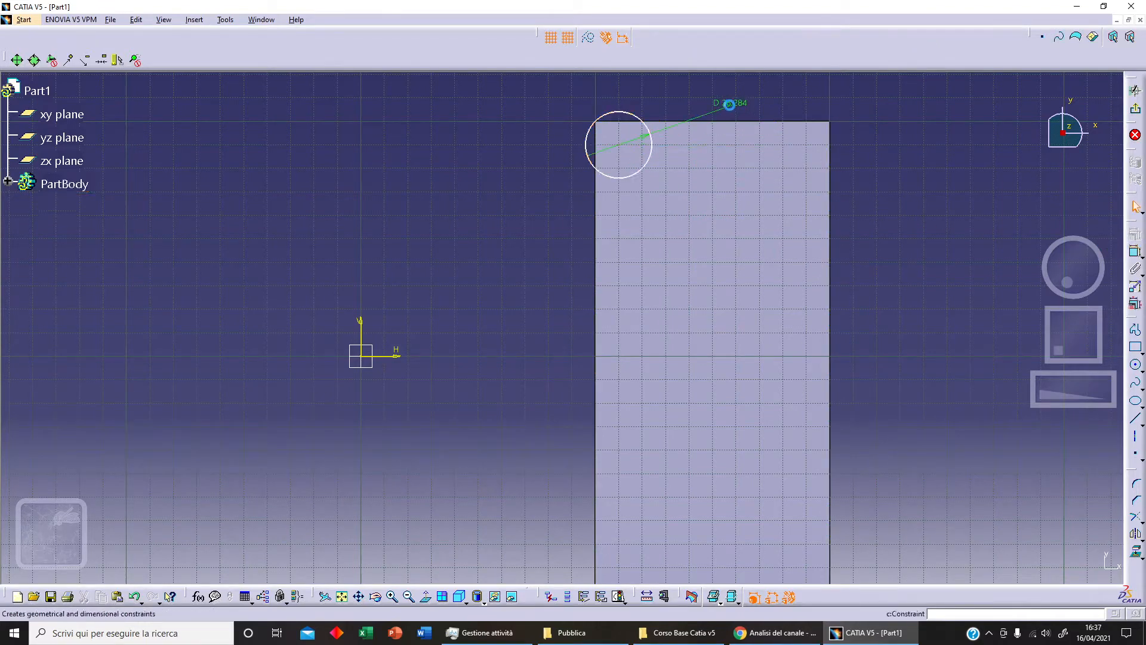
double_click(731, 101)
type("10")
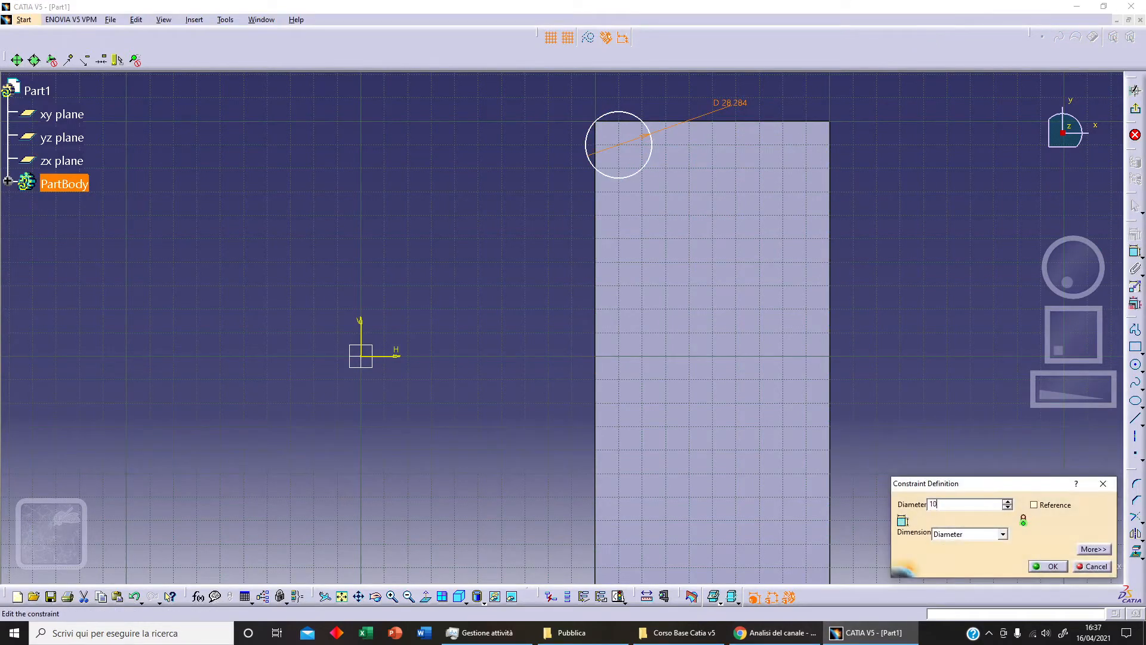
key("Return")
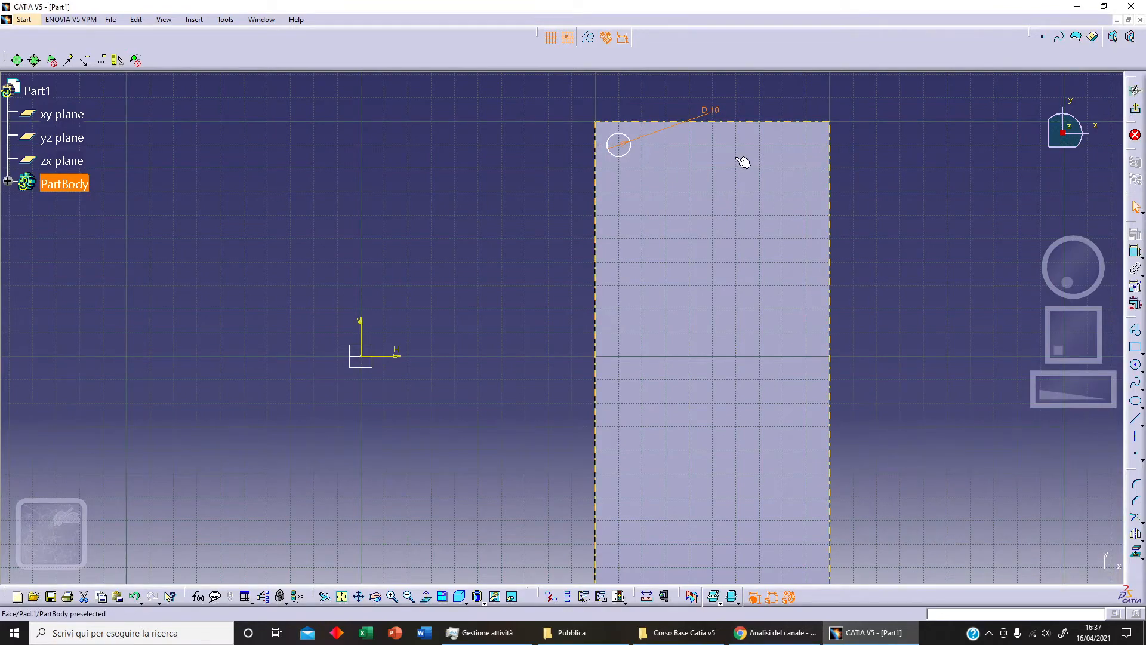
- Dimension the distances from the circle's centre to the two adjacent edges of the plate
mouse_move(736, 157)
middle_mouse_down()
mouse_move(732, 242)
mouse_move(724, 173)
mouse_move(581, 373)
middle_mouse_up()
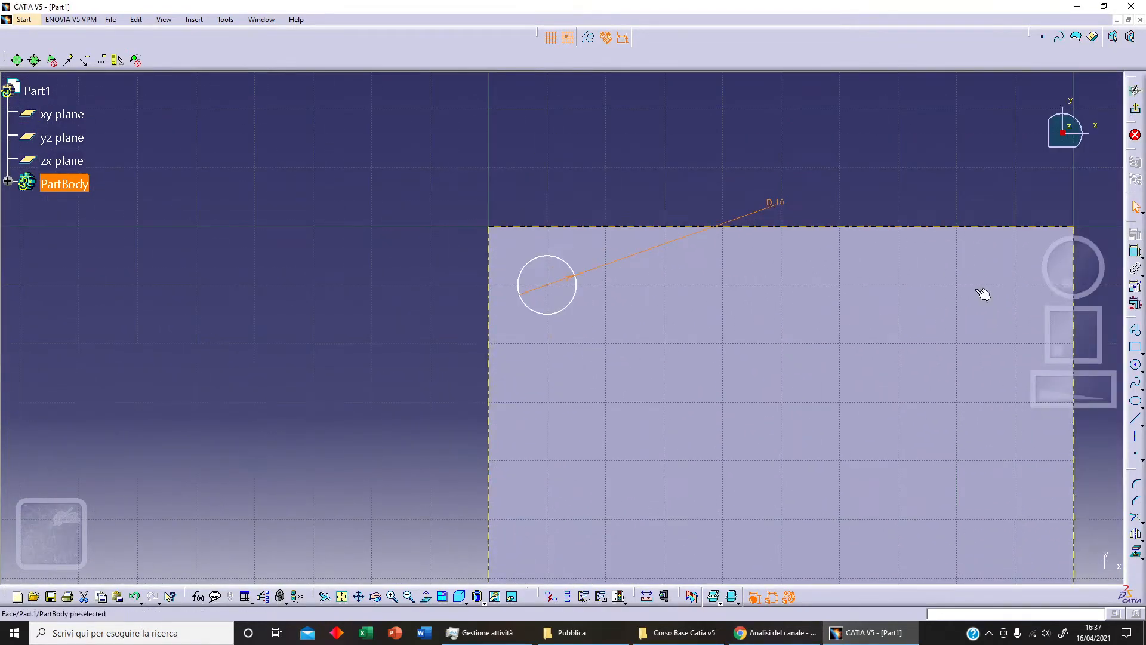
left_click(1132, 246)
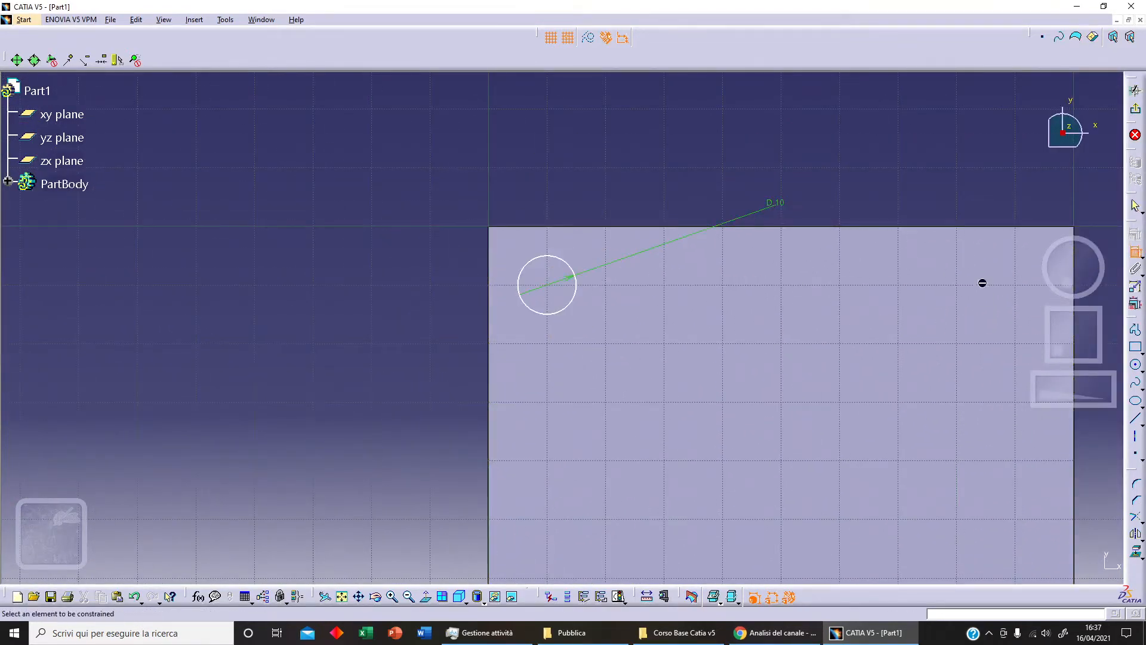
left_click(554, 288)
left_click(572, 228)
left_click(422, 257)
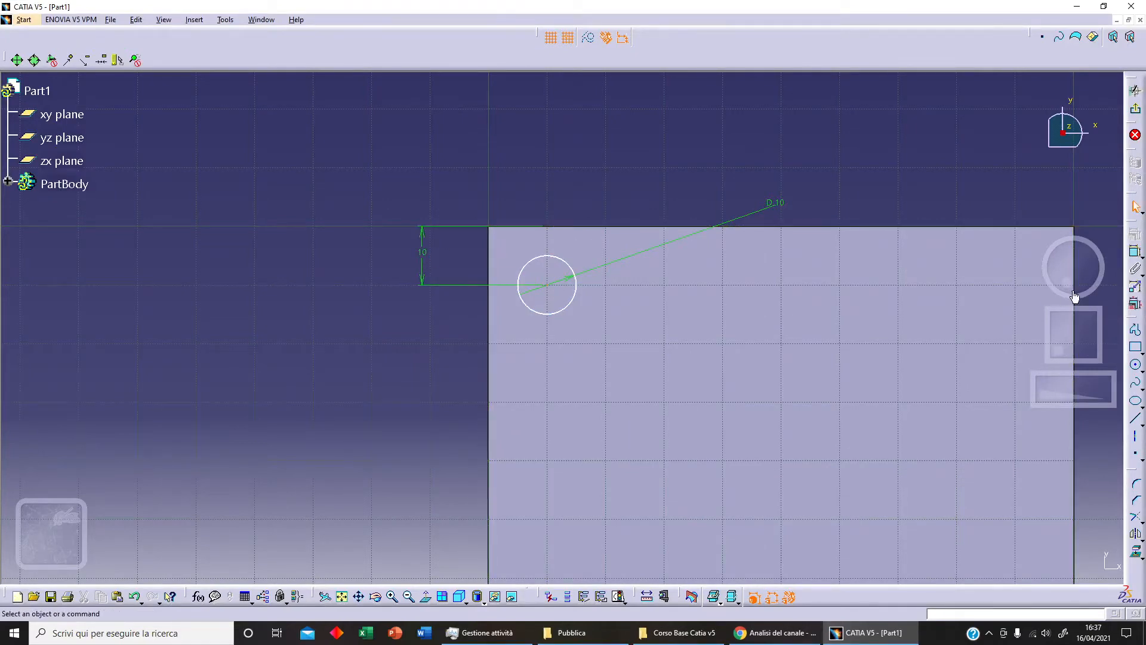
left_click(1135, 250)
left_click(558, 285)
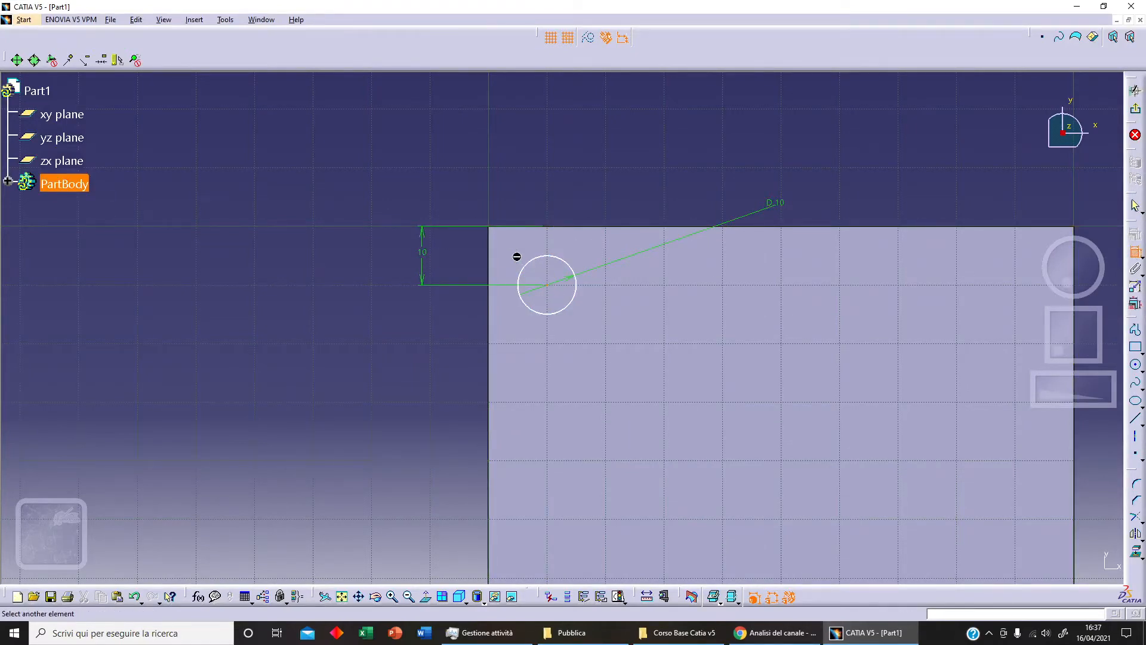
left_click(496, 255)
left_click(501, 201)
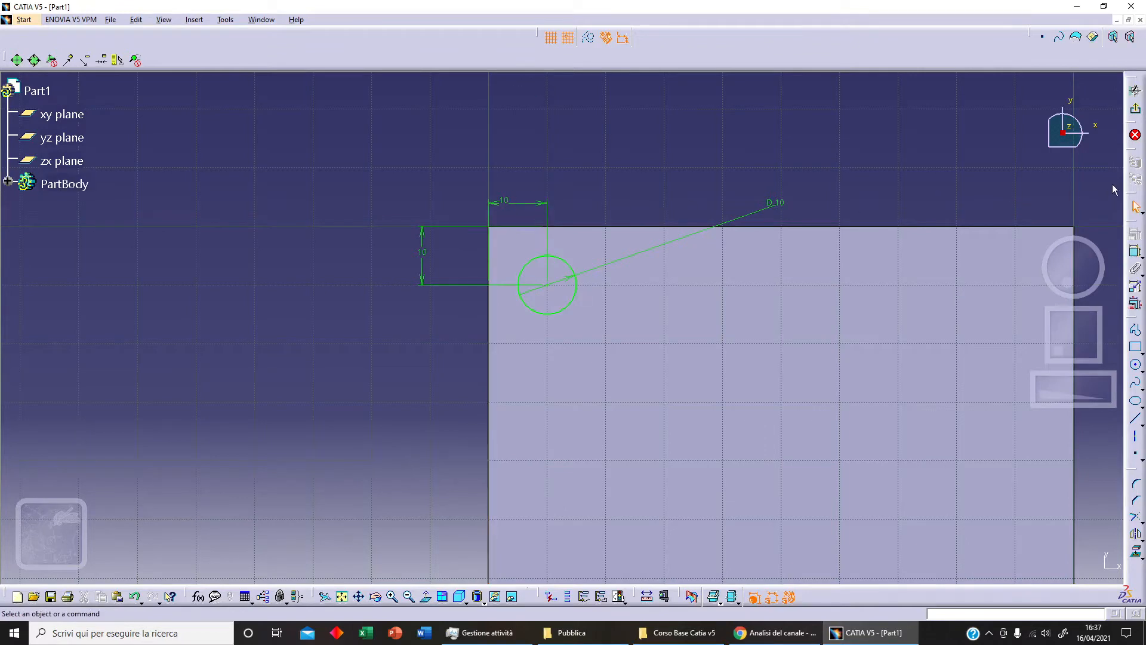
- Exit the sketch and extrude the circle 20 mm upward from the plate as a cylindrical pin
left_click(1137, 112)
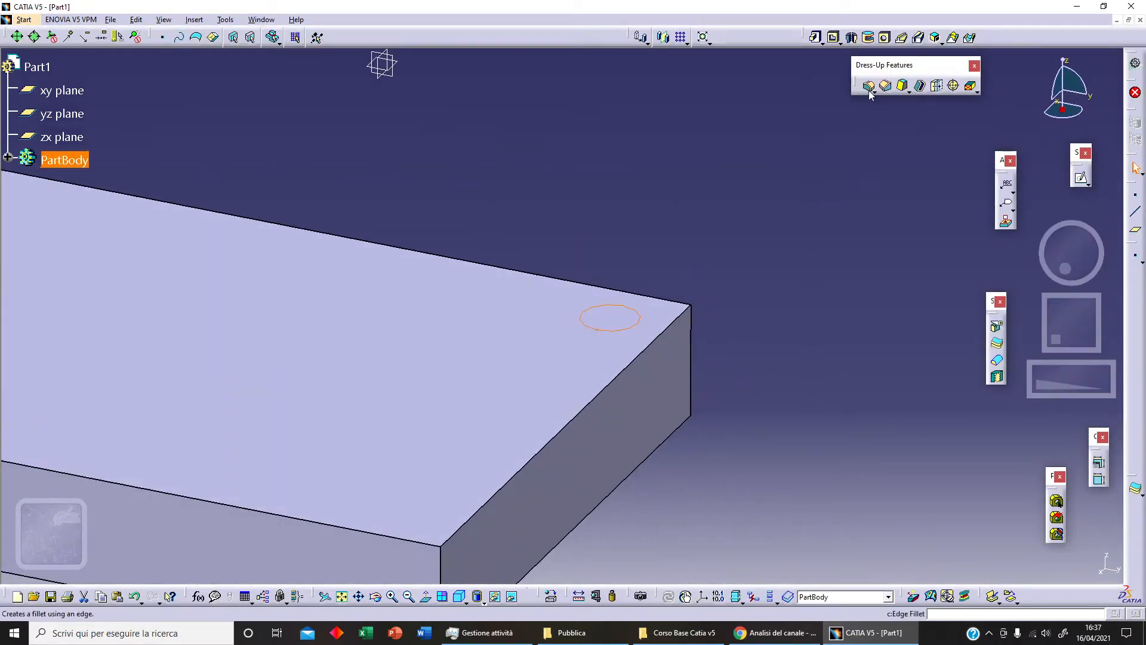
left_click(817, 37)
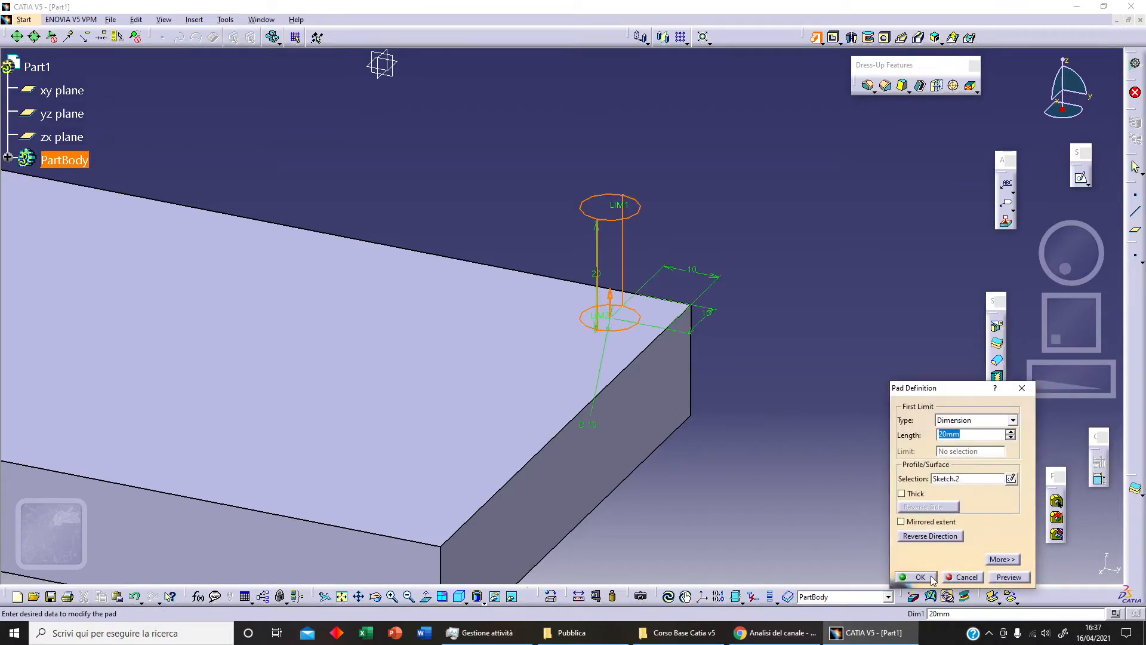
left_click(919, 578)
middle_click_drag(468, 313, 575, 341)
scroll(574, 341, "up", 1)
left_click(674, 408)
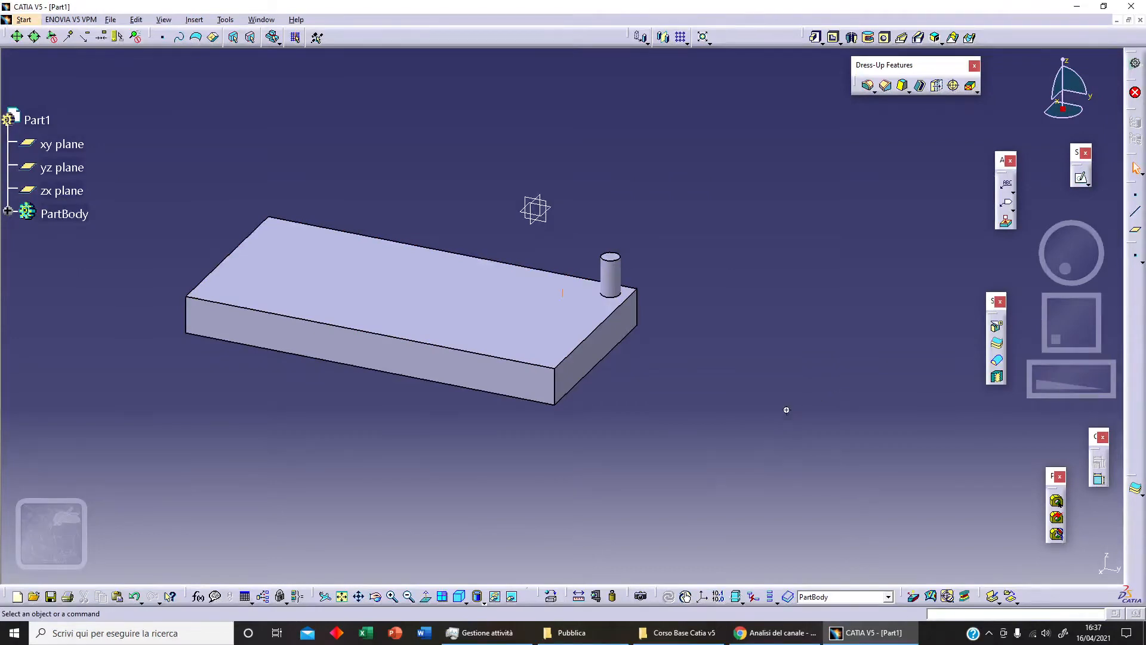
- Start a sketch on the plate's underside and project the circular end edge of the pin into it
middle_click_drag(786, 409, 524, 213)
left_click(542, 356)
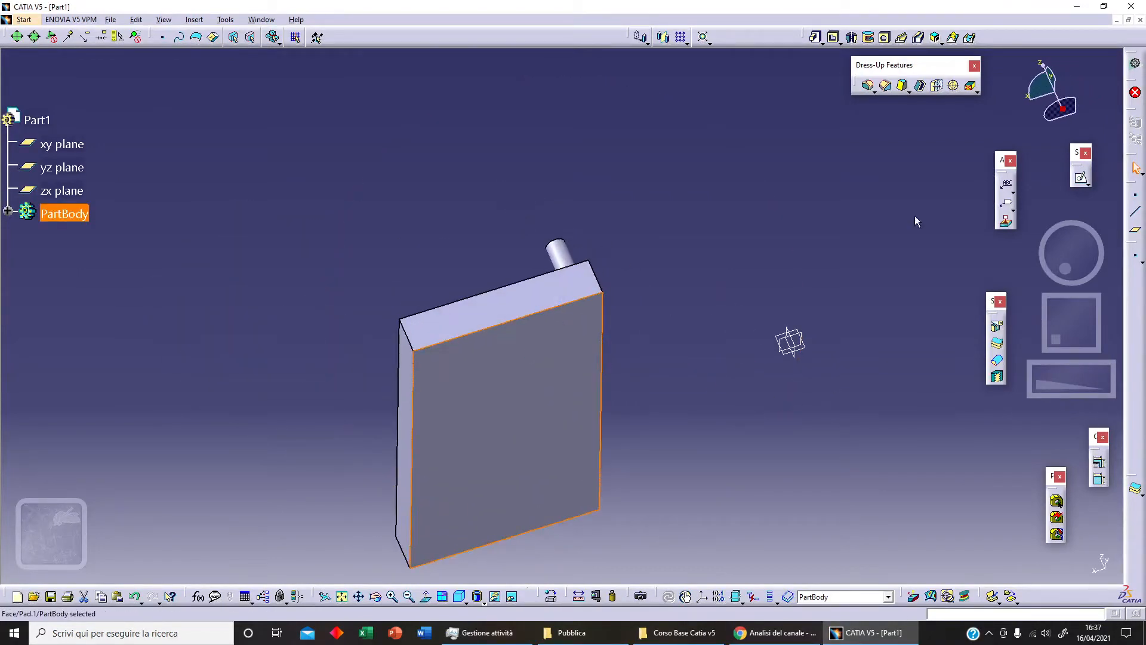
left_click(1081, 177)
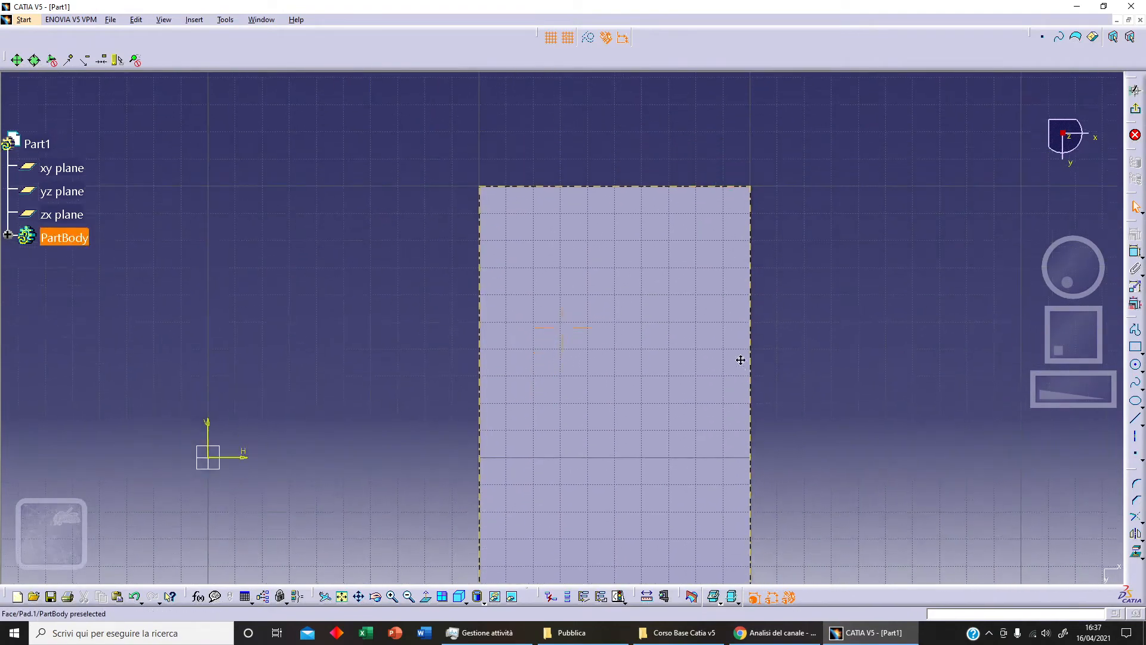
mouse_move(740, 360)
middle_mouse_down()
mouse_move(563, 277)
mouse_move(724, 359)
mouse_move(742, 396)
mouse_move(645, 187)
mouse_move(481, 336)
middle_mouse_up()
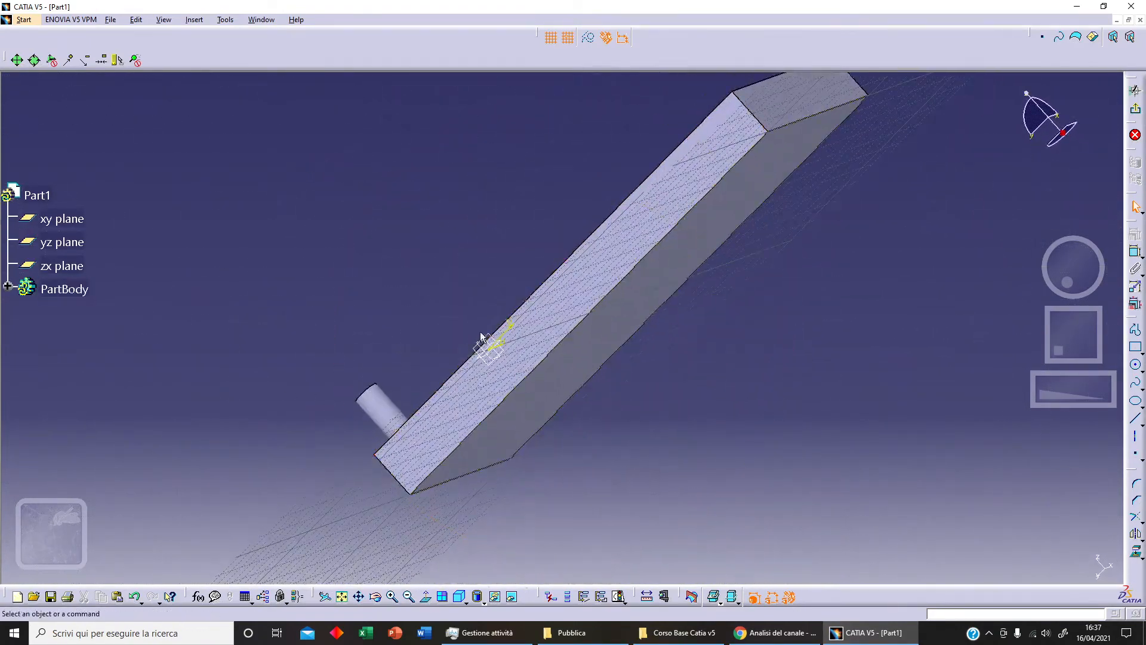
left_click(379, 391)
middle_click_drag(379, 391, 969, 479)
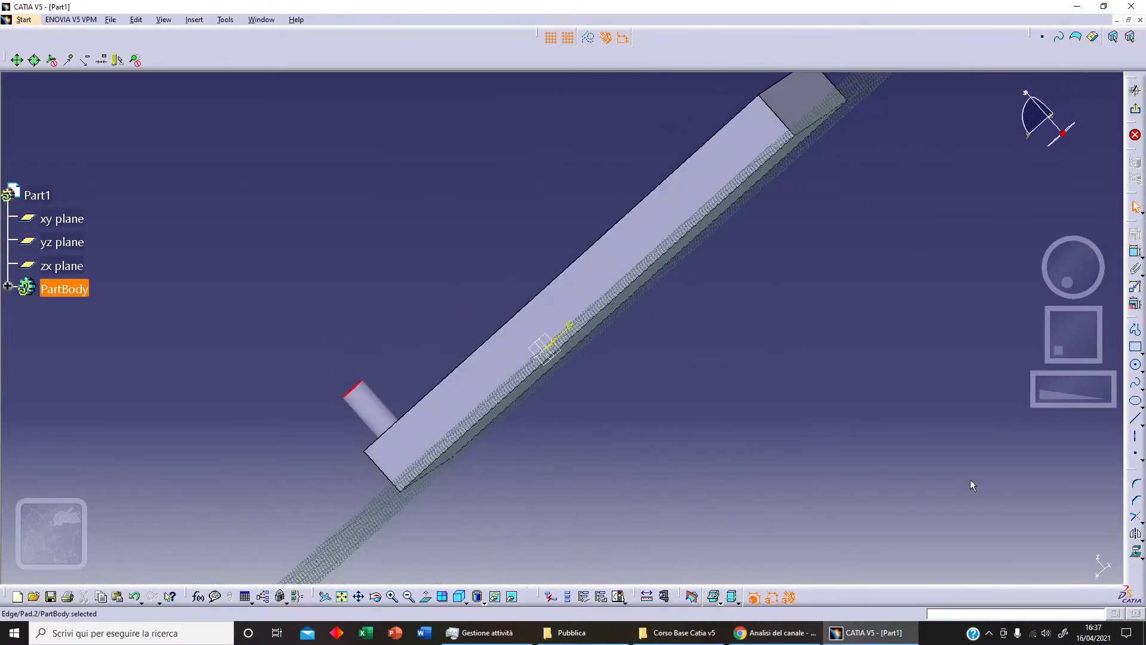
left_click(1134, 557)
middle_click_drag(905, 460, 636, 343)
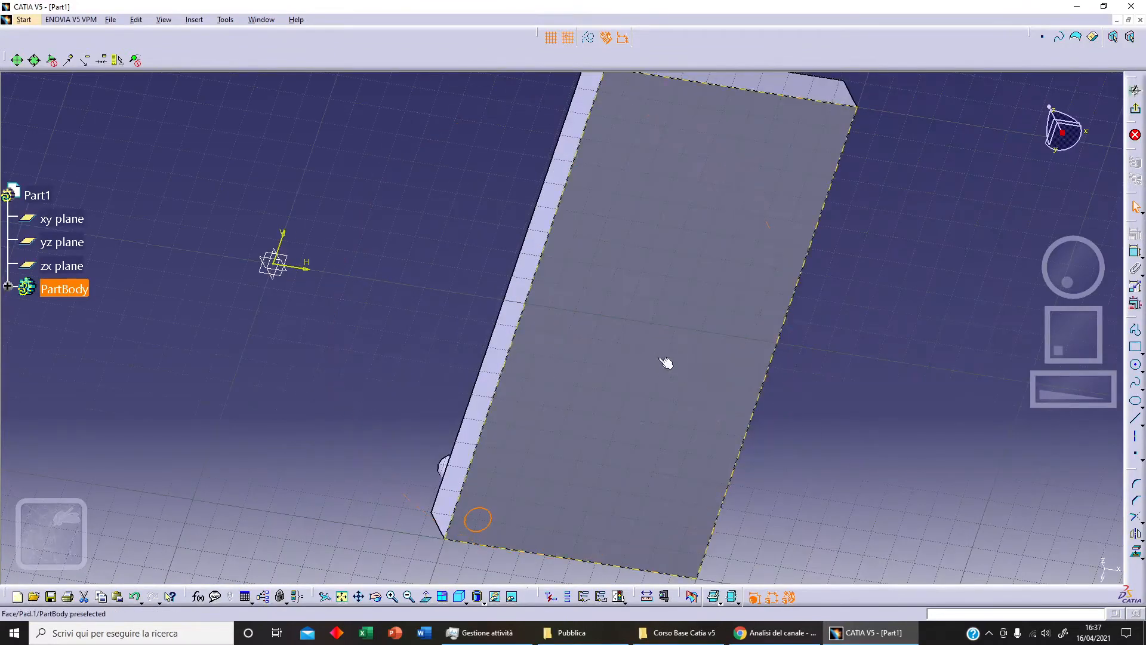
- Exit the sketch and cut the projected circle into the plate's underside as a 10 mm deep pocket
left_click(1136, 111)
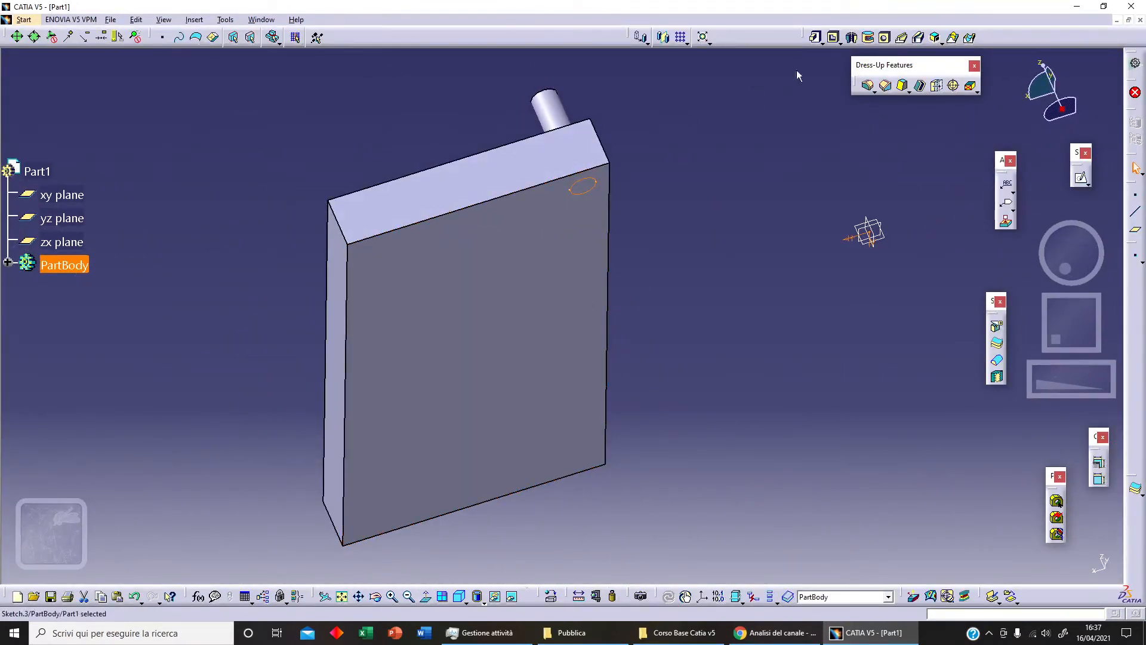
left_click(834, 39)
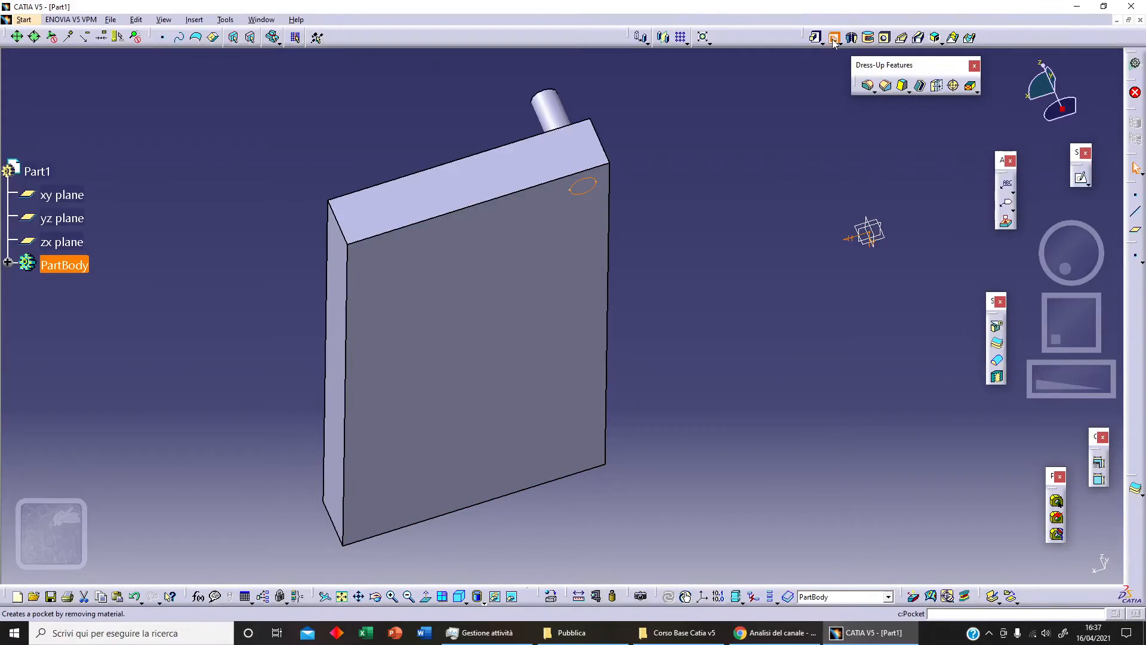
type("10")
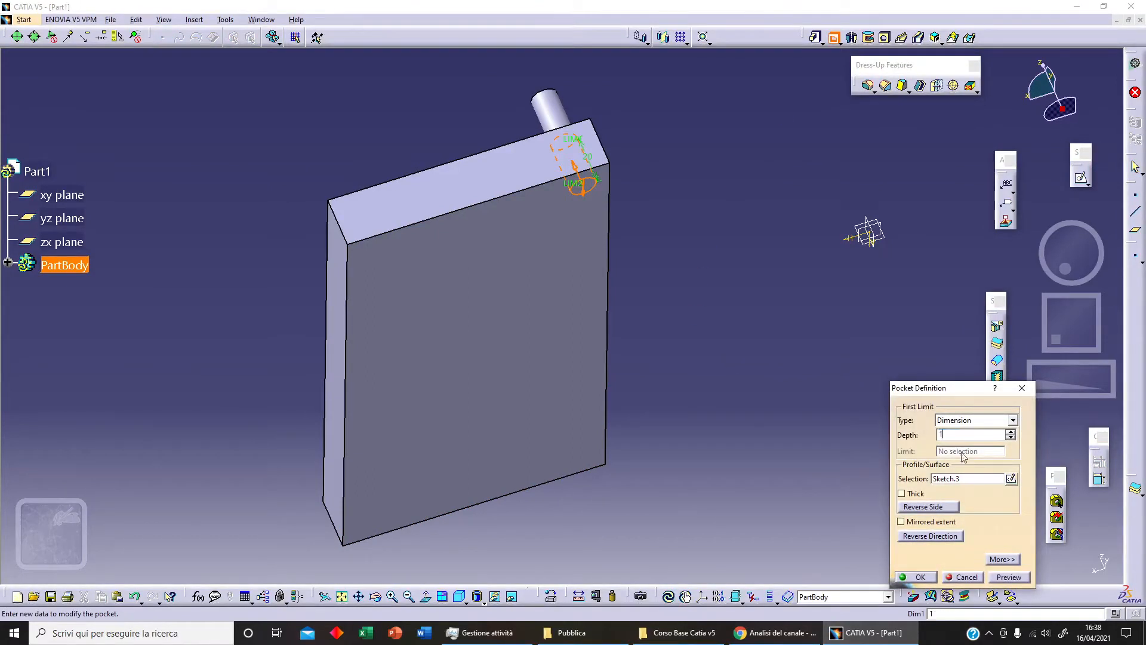
left_click(1004, 576)
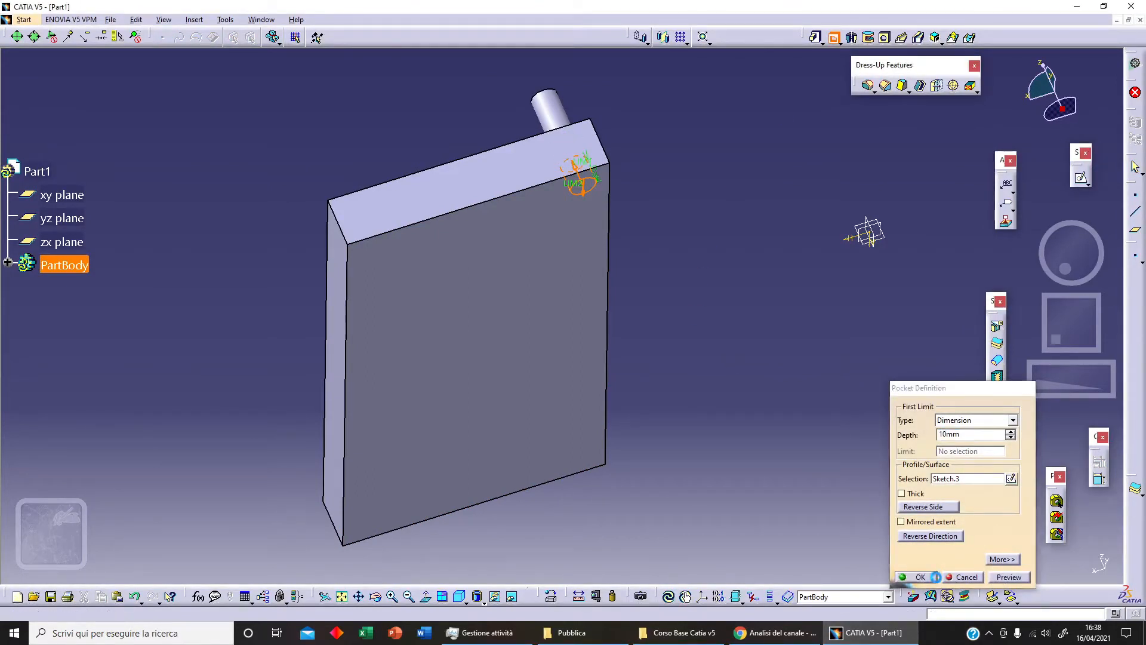
left_click(916, 577)
middle_click_drag(627, 215, 621, 276)
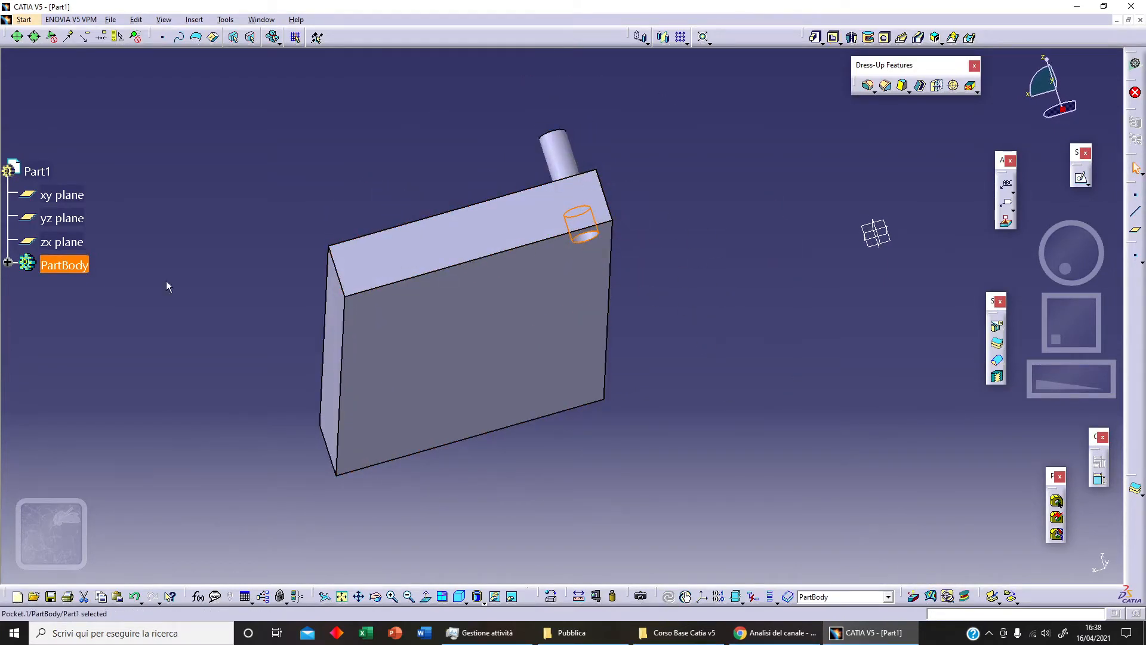
- Expand the part body's feature tree and start a rectangular pattern with the cylindrical pin, Pad.2, as the object to pattern
left_click(7, 261)
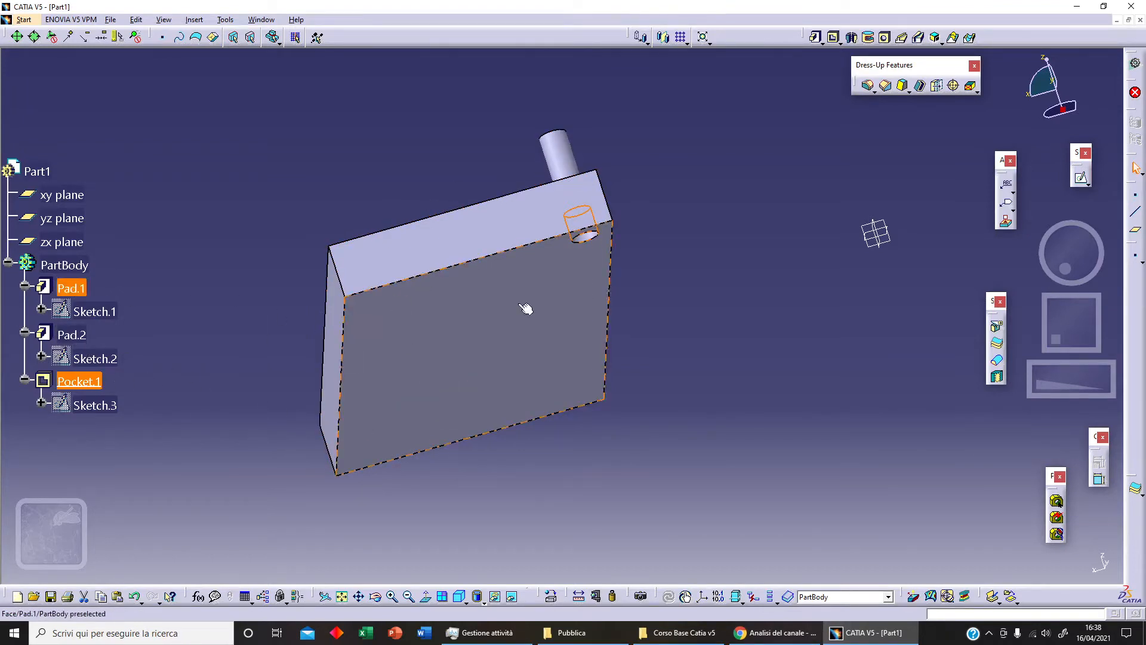
left_click(716, 300)
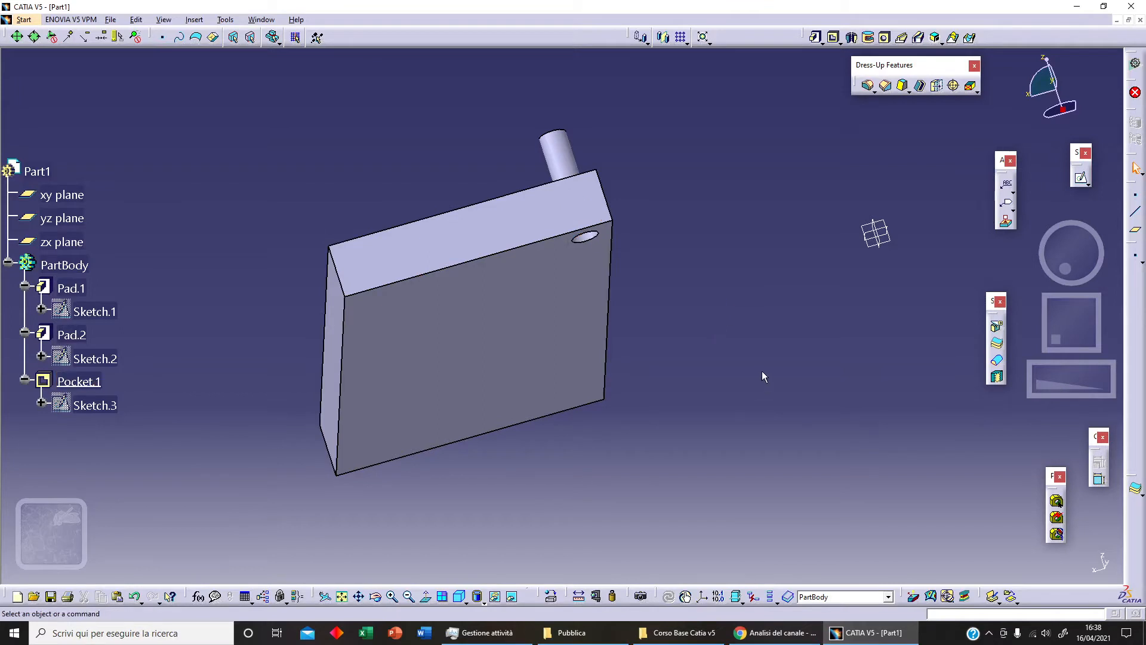
left_click(682, 38)
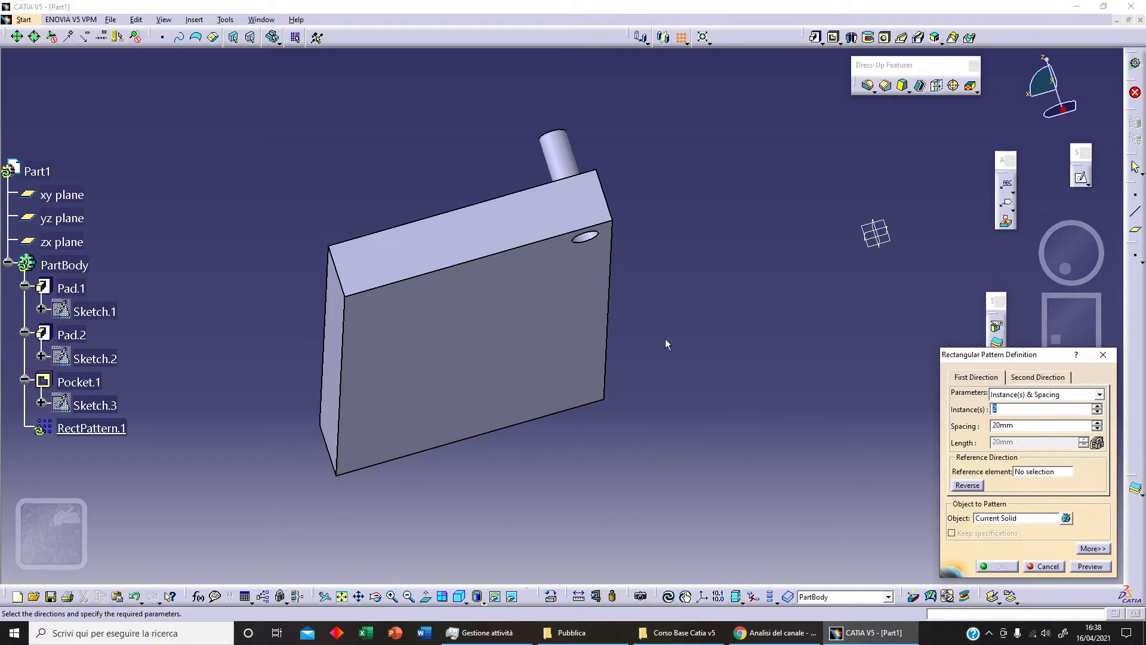
middle_click_drag(610, 374, 618, 441)
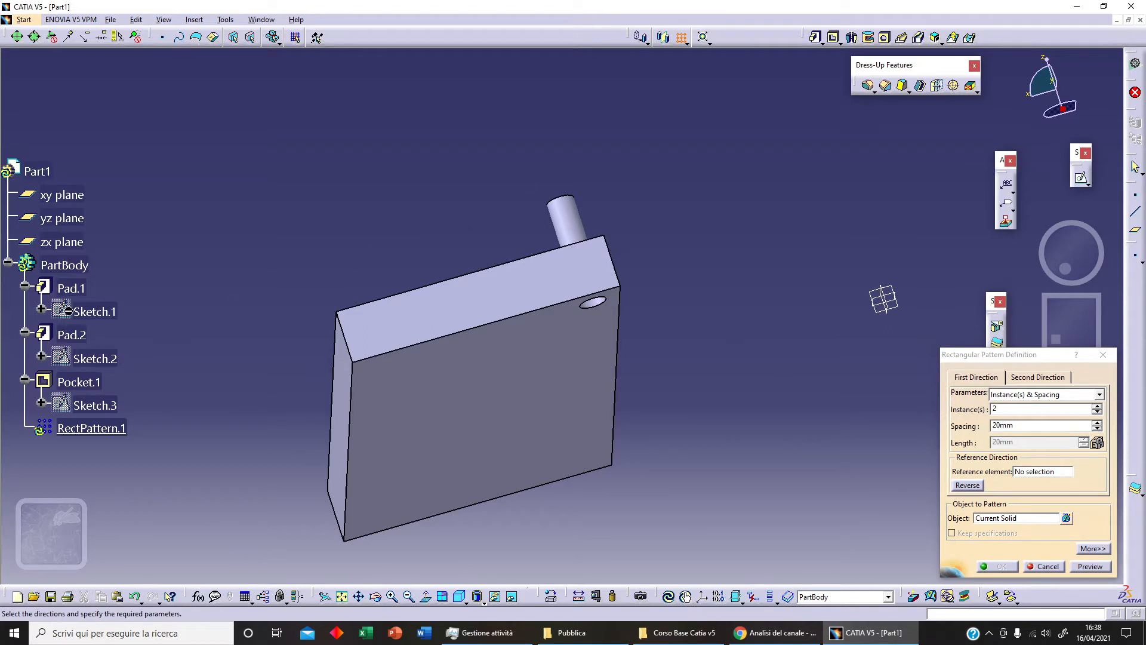
left_click(1026, 519)
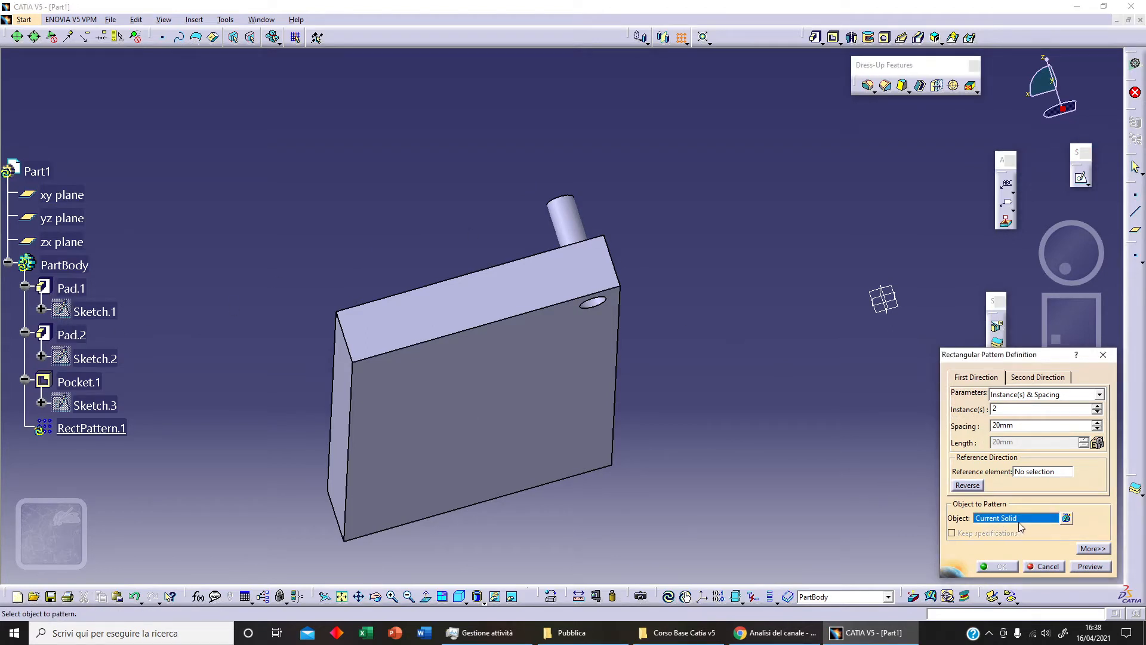
left_click(71, 334)
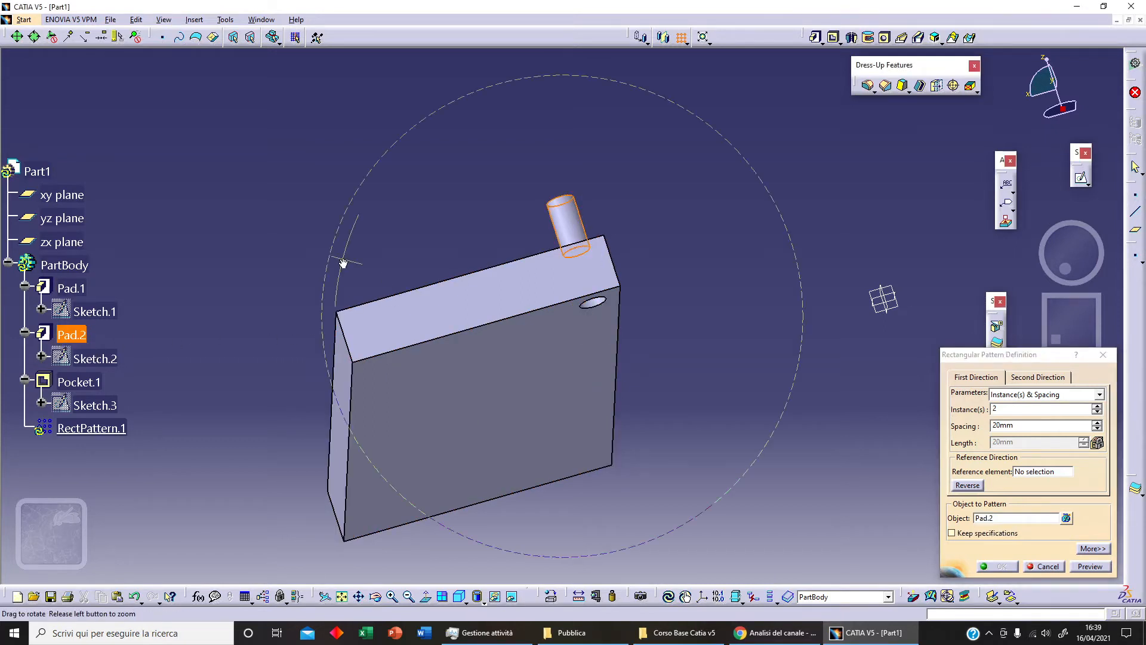
scroll(358, 280, "up", 1)
middle_click_drag(343, 264, 425, 342)
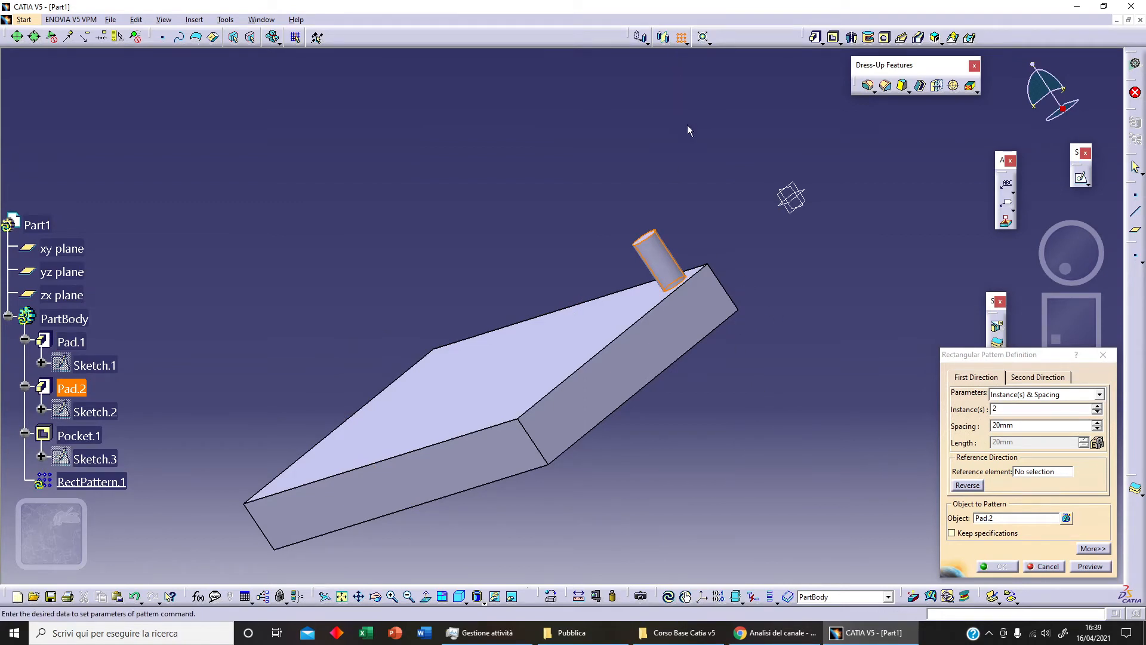
middle_click_drag(630, 248, 617, 284)
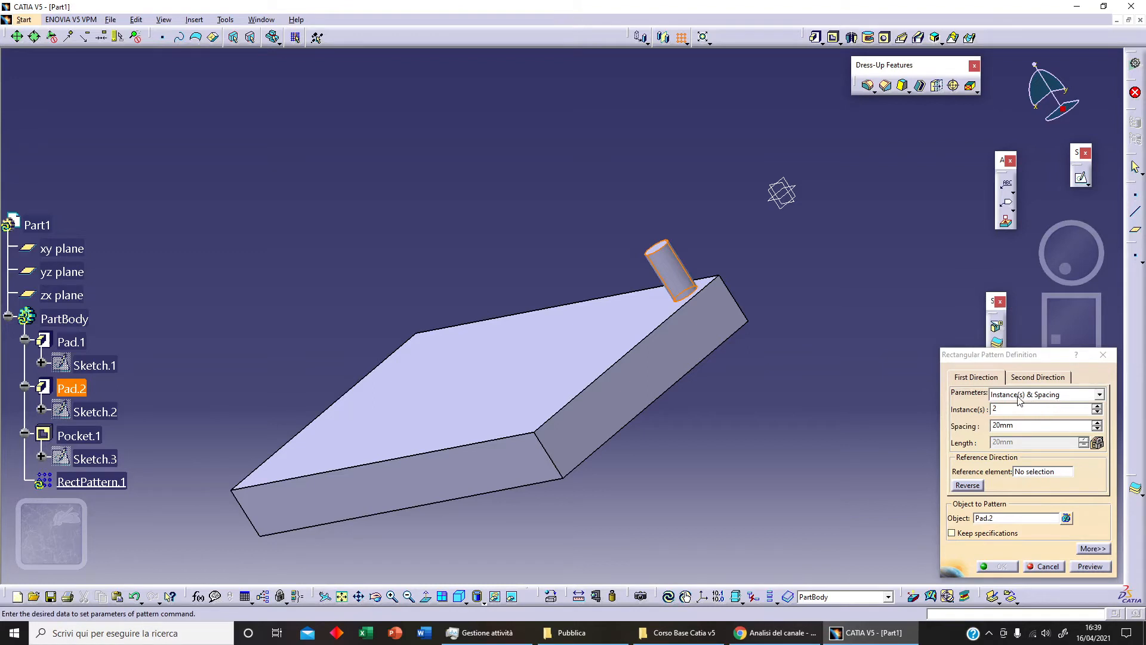
- Define the first pattern direction by Instance(s) & Spacing, with 10 instances at 20 mm spacing
left_click(1052, 395)
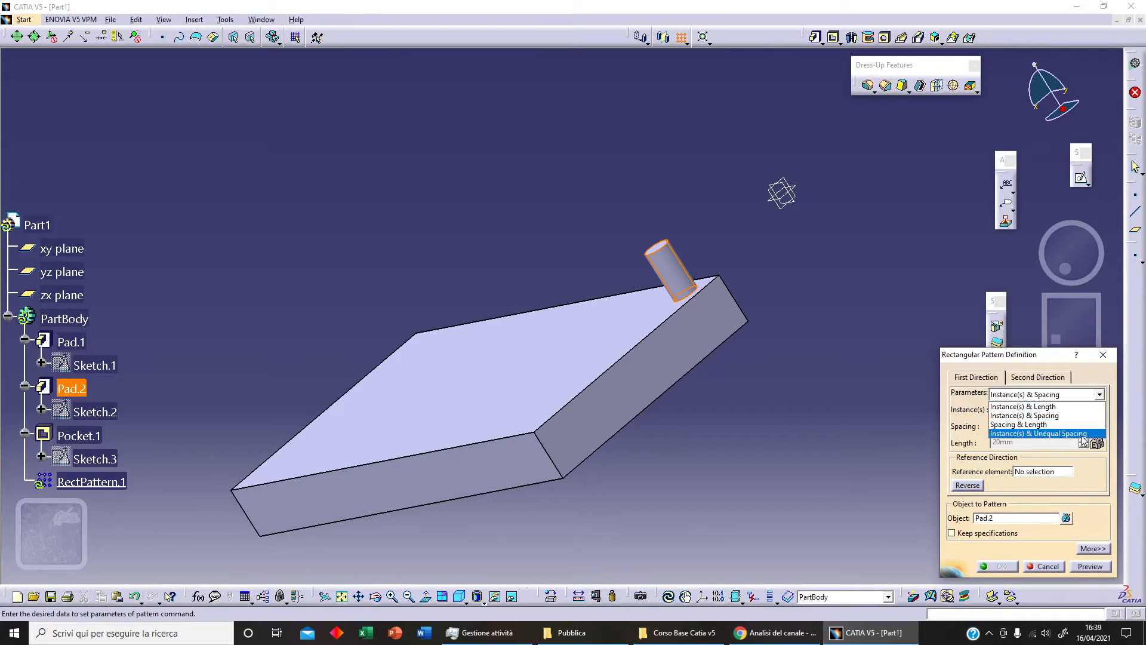
left_click(1052, 416)
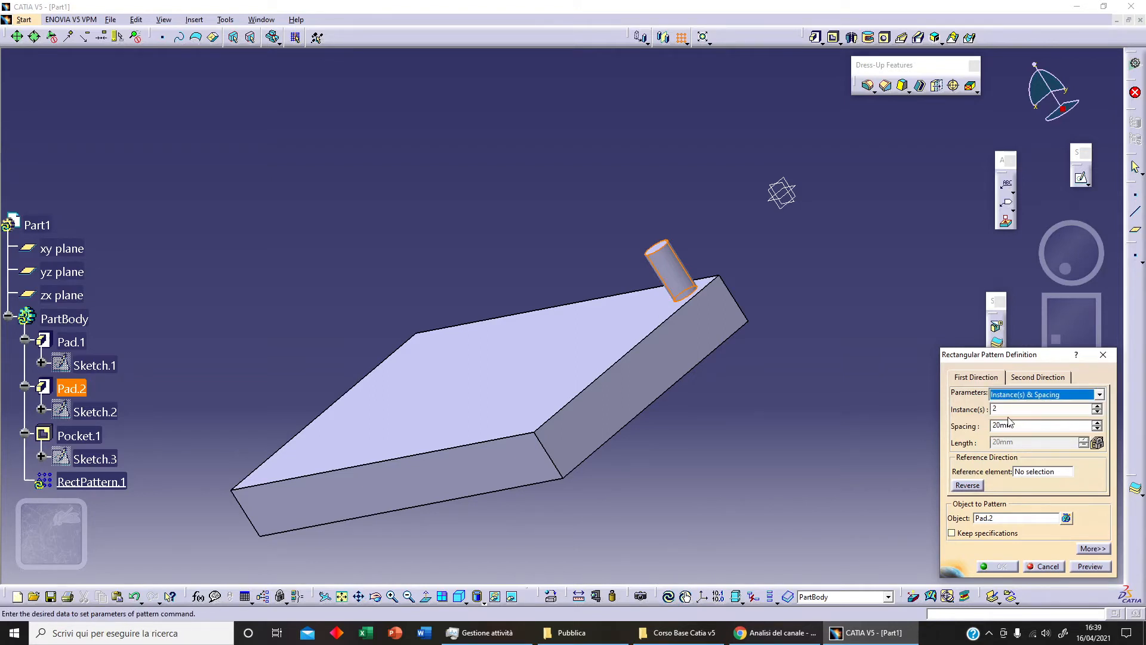
key("Tab")
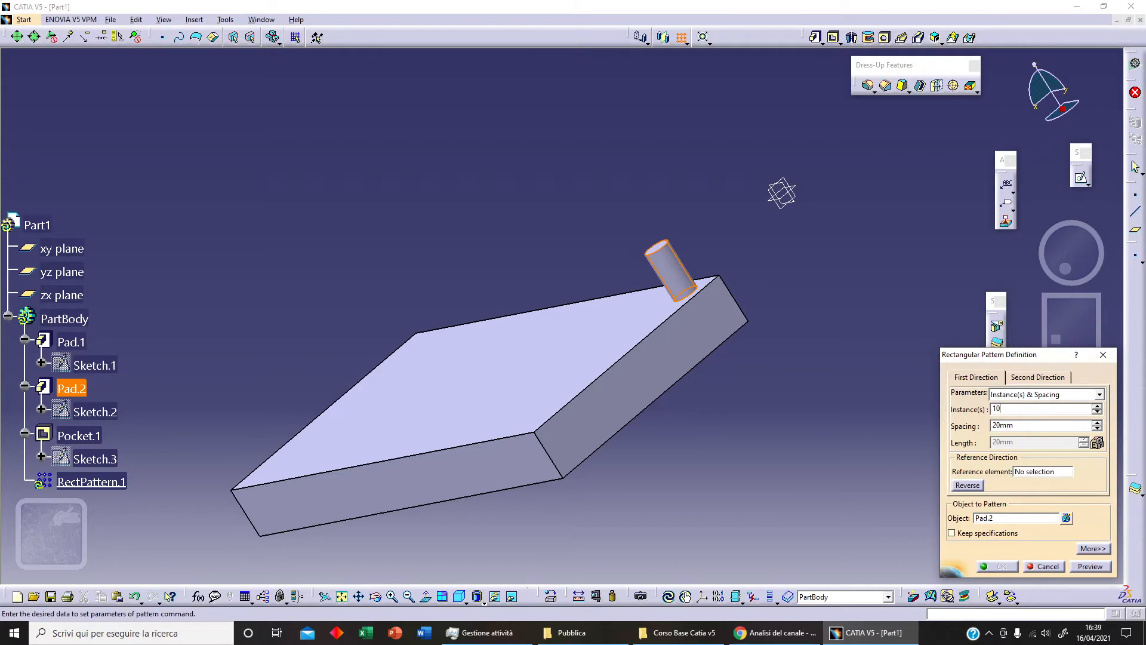
left_click(1017, 425)
- Try the plate's end face and the yz plane as the first direction's reference, reversing the direction for the plane
left_click(1045, 471)
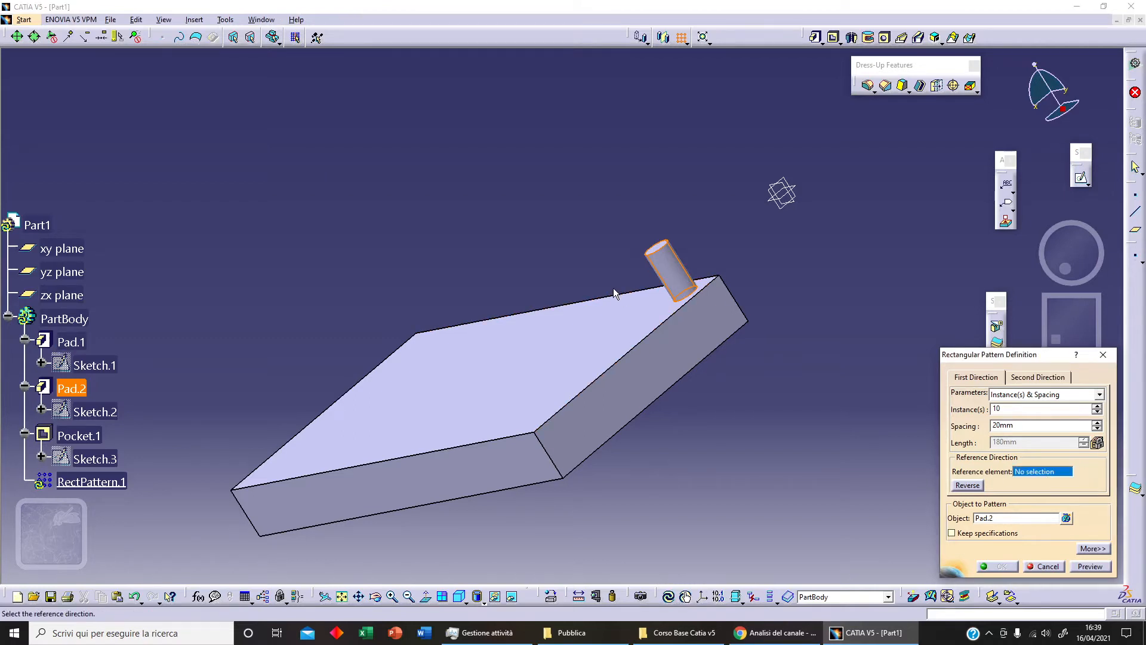
left_click(702, 338)
middle_click_drag(699, 385, 748, 301)
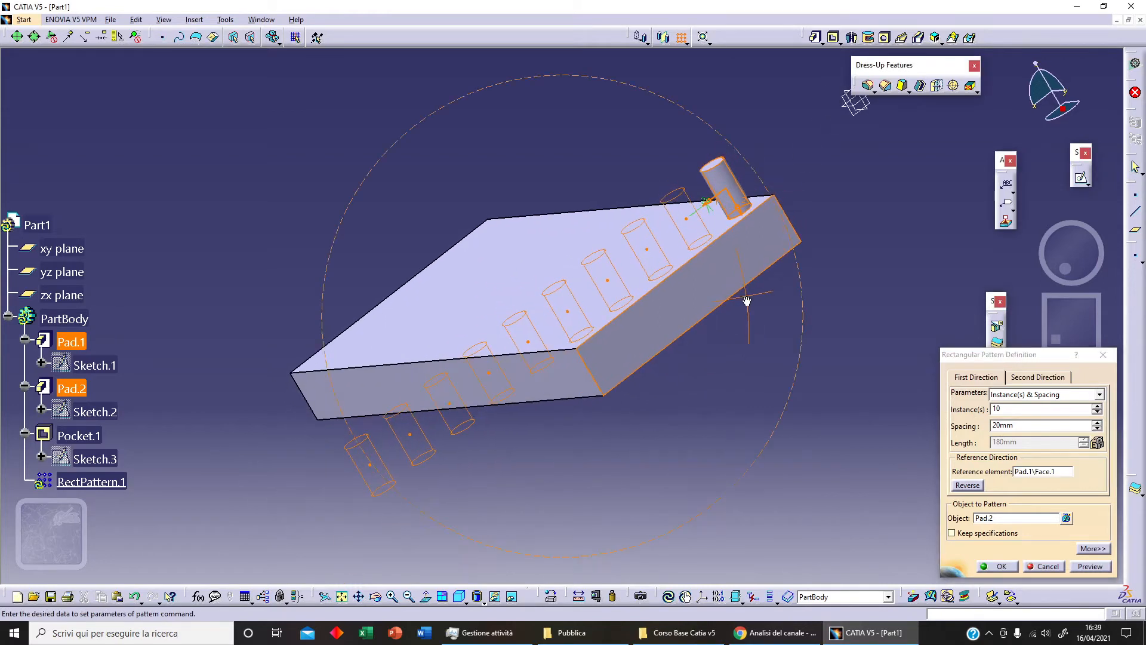
left_click(1037, 470)
middle_click_drag(873, 135, 619, 159)
left_click(764, 148)
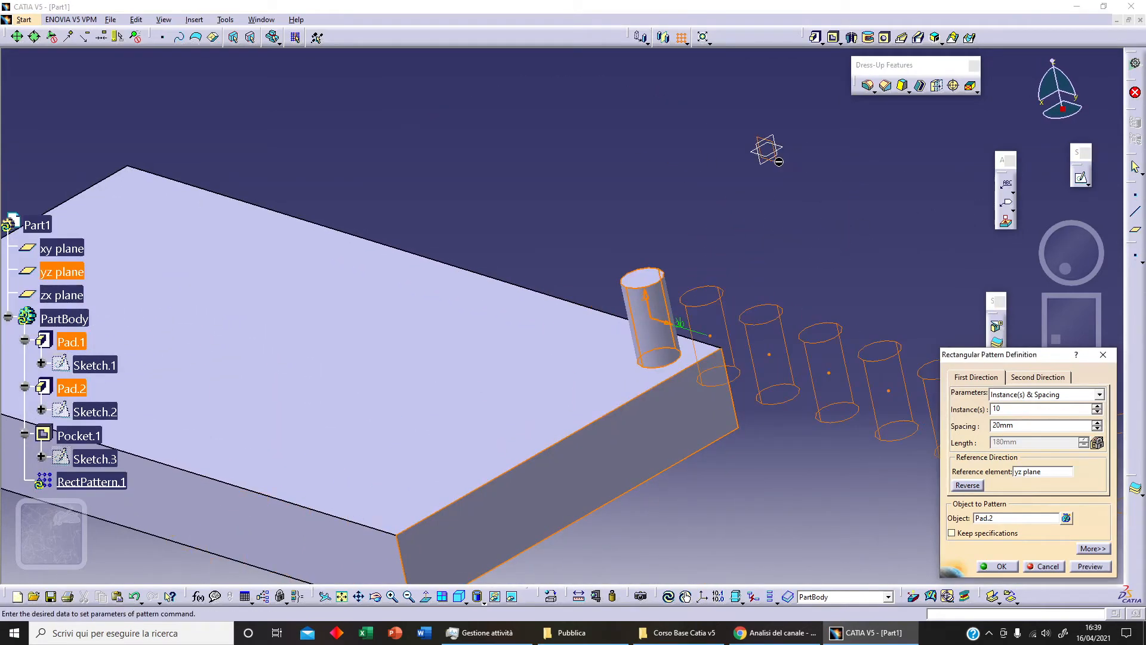
middle_click_drag(776, 292, 780, 212)
left_click(968, 484)
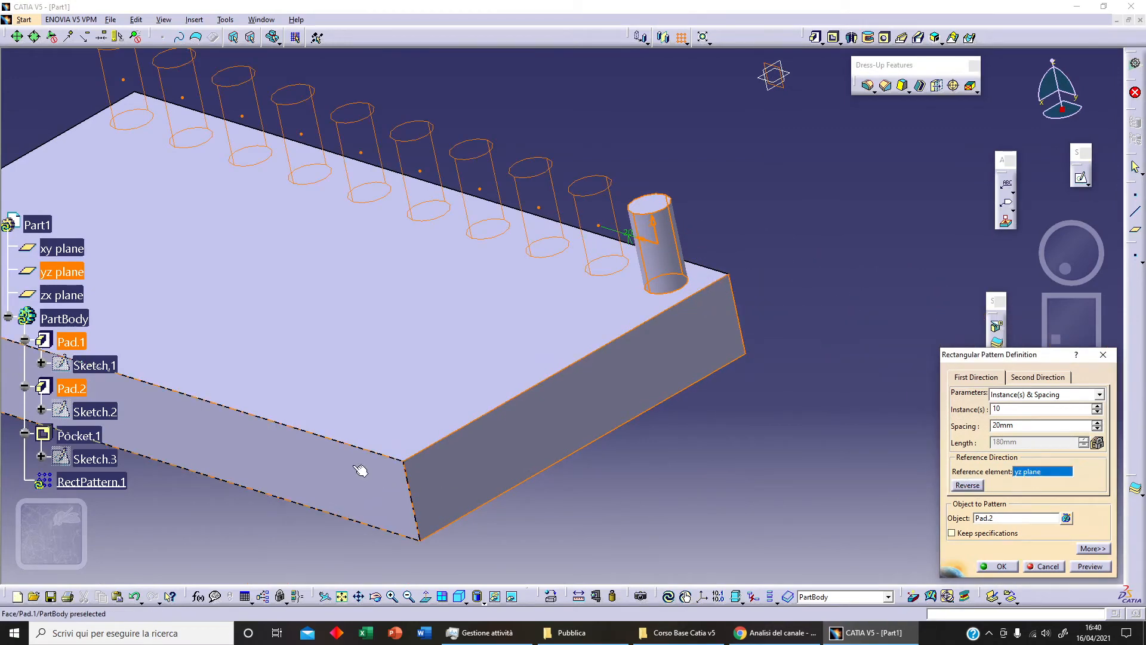
- Try the plate's long top edge opposite the pin and the short top edge as the first direction's reference
left_click(361, 448)
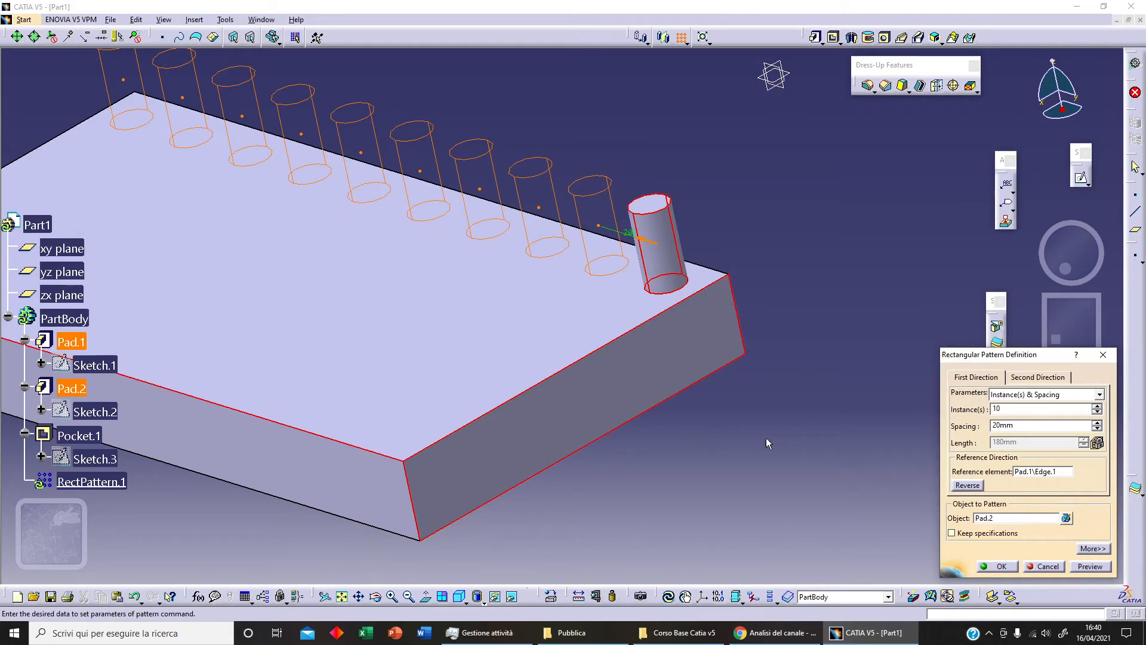
left_click(1042, 471)
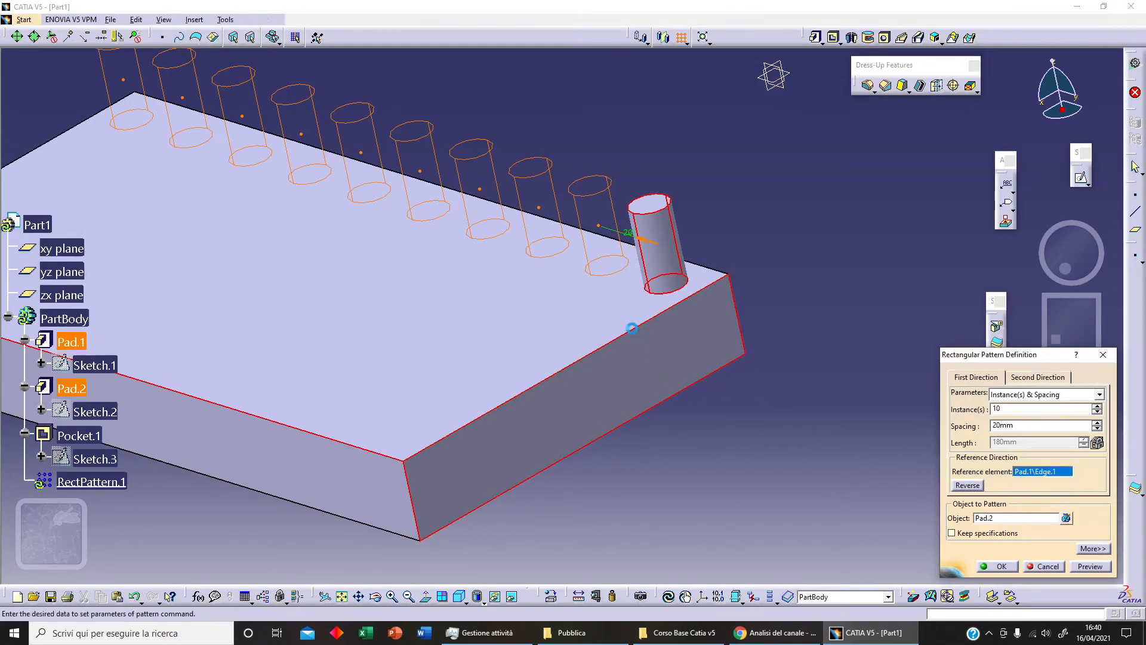
left_click(632, 328)
- Set the long top edge beside the pin as the first direction's reference, reverse it onto the plate and preview the row
left_click(1043, 471)
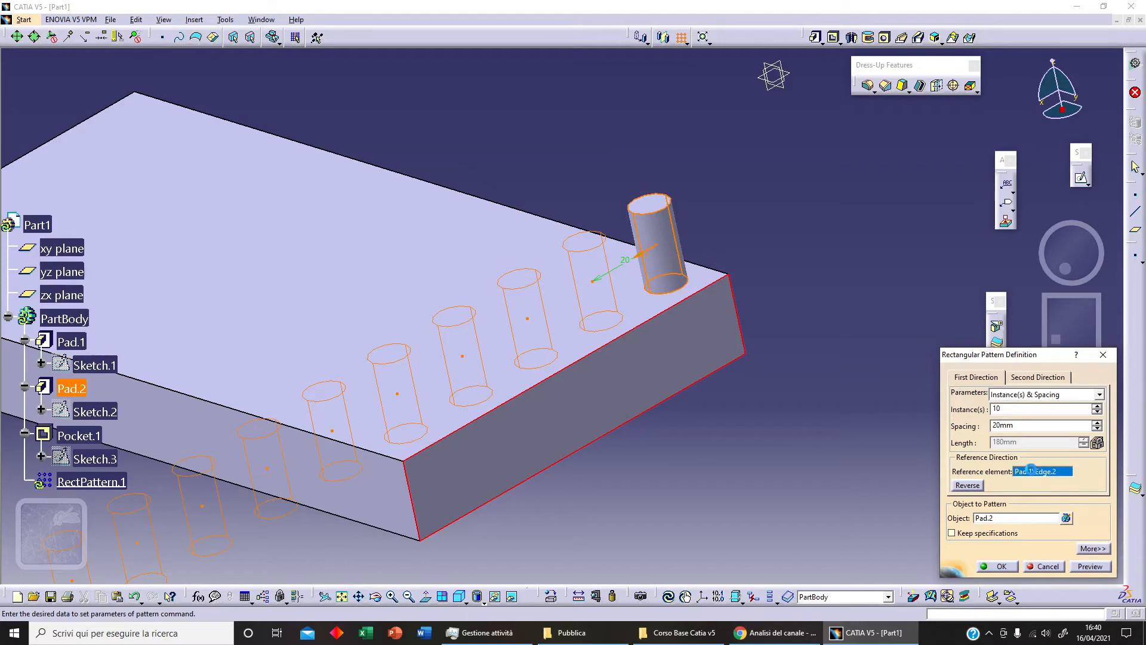
left_click(518, 210)
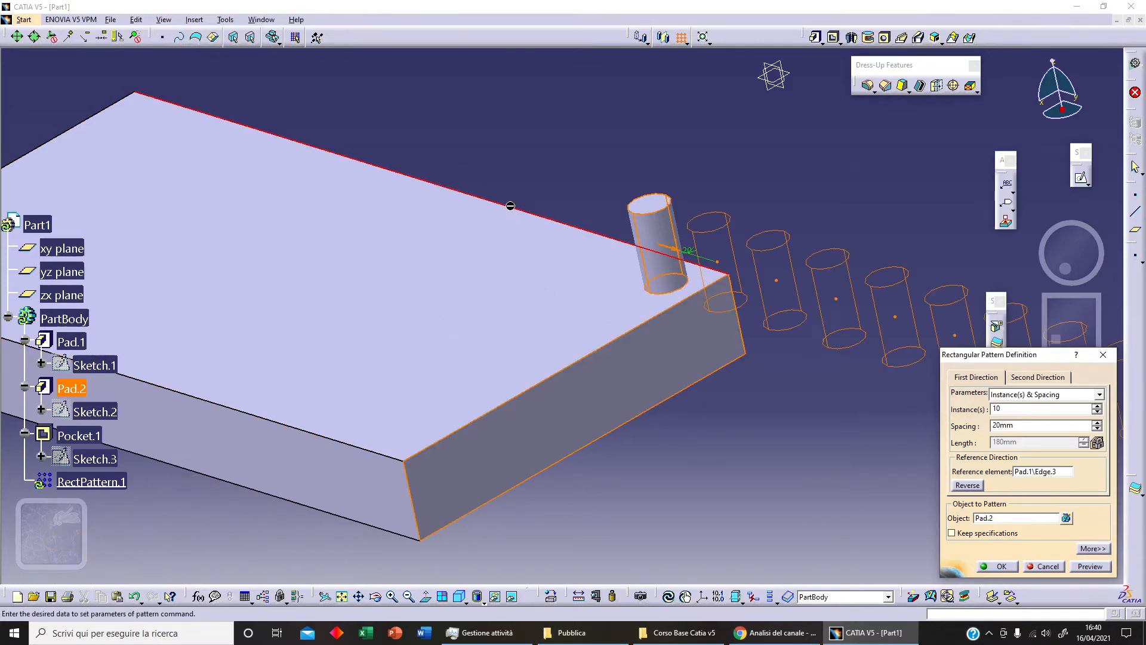
left_click(962, 485)
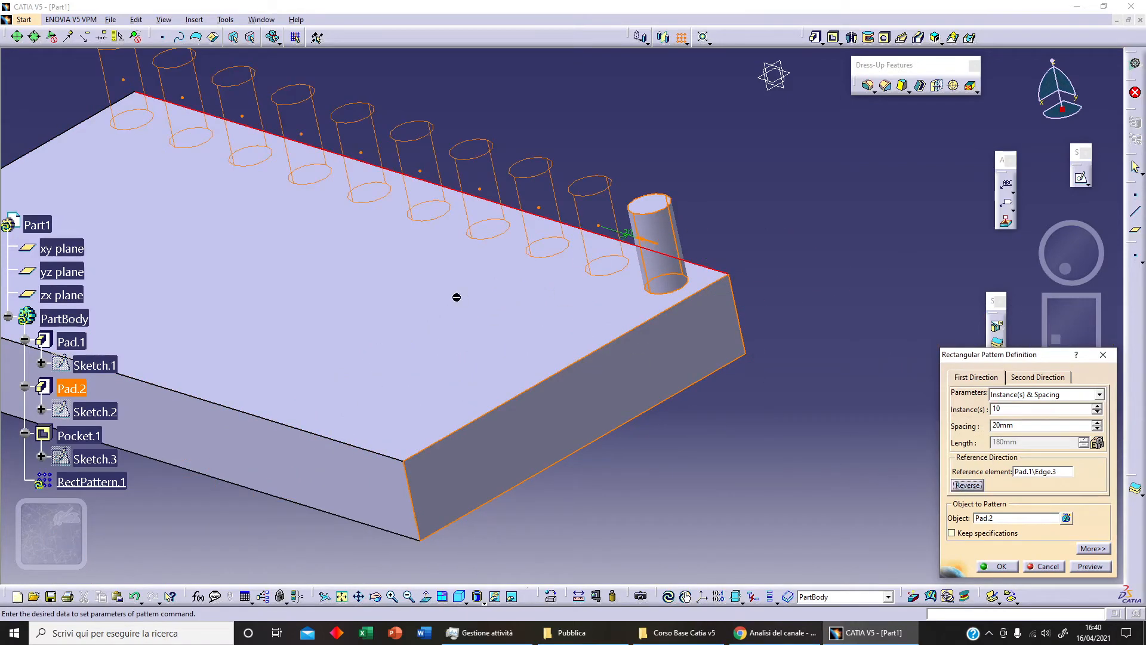
middle_click_drag(455, 297, 465, 347)
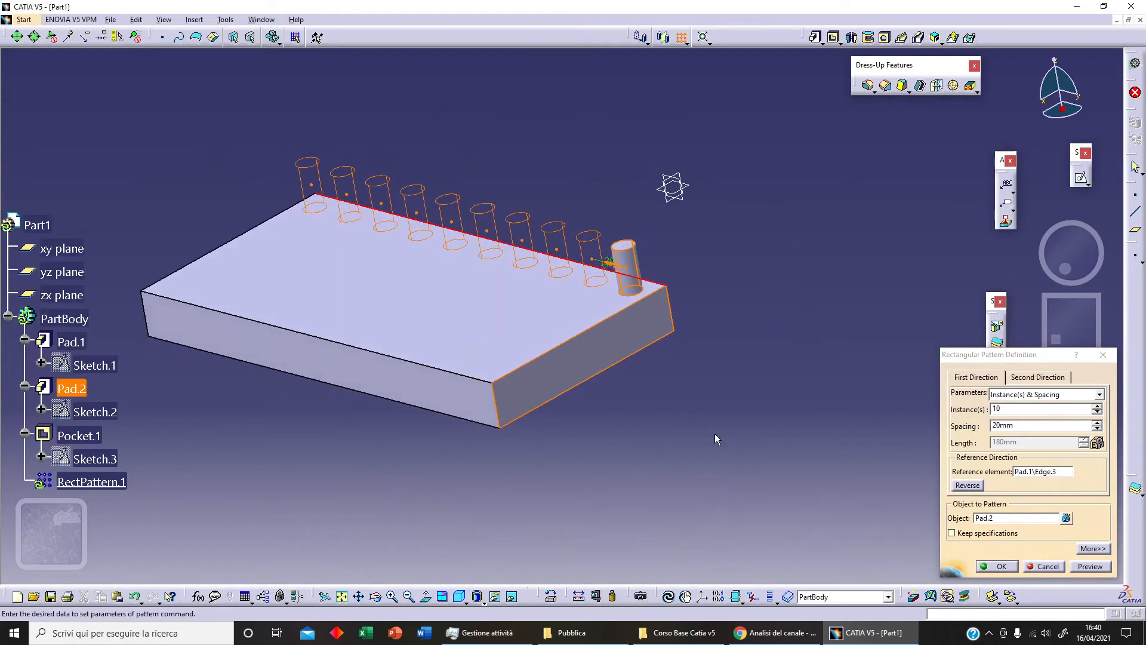
left_click(1090, 566)
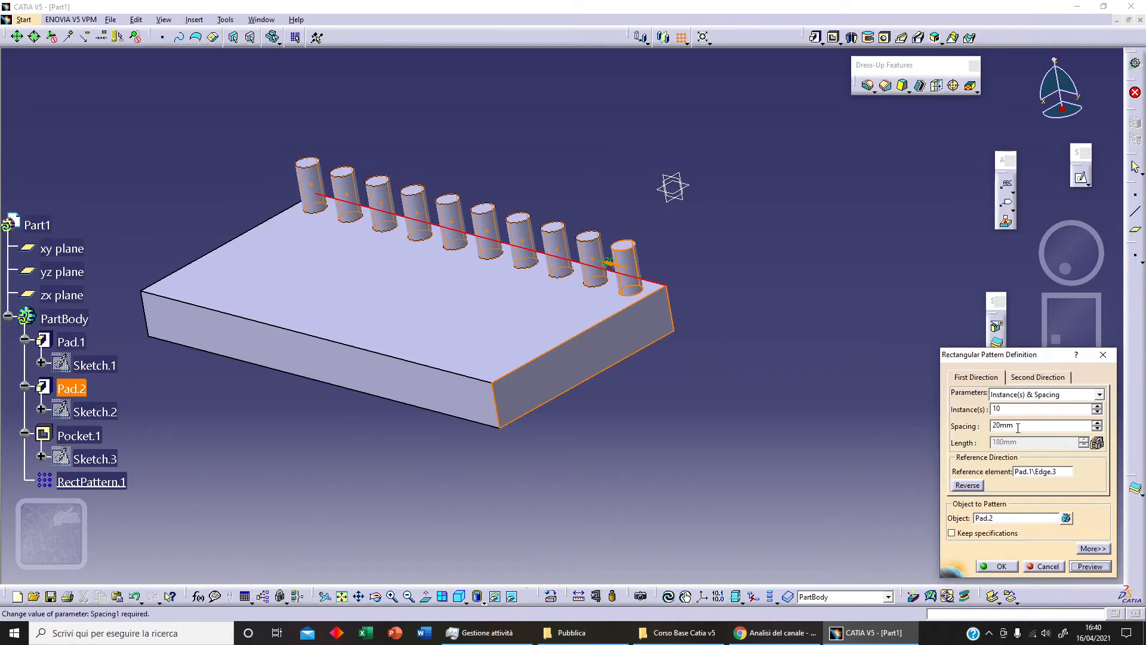
- Define the second direction with 5 instances at 20 mm spacing along the short top edge, reversed onto the plate, and confirm the pattern
middle_click_drag(454, 329, 686, 334)
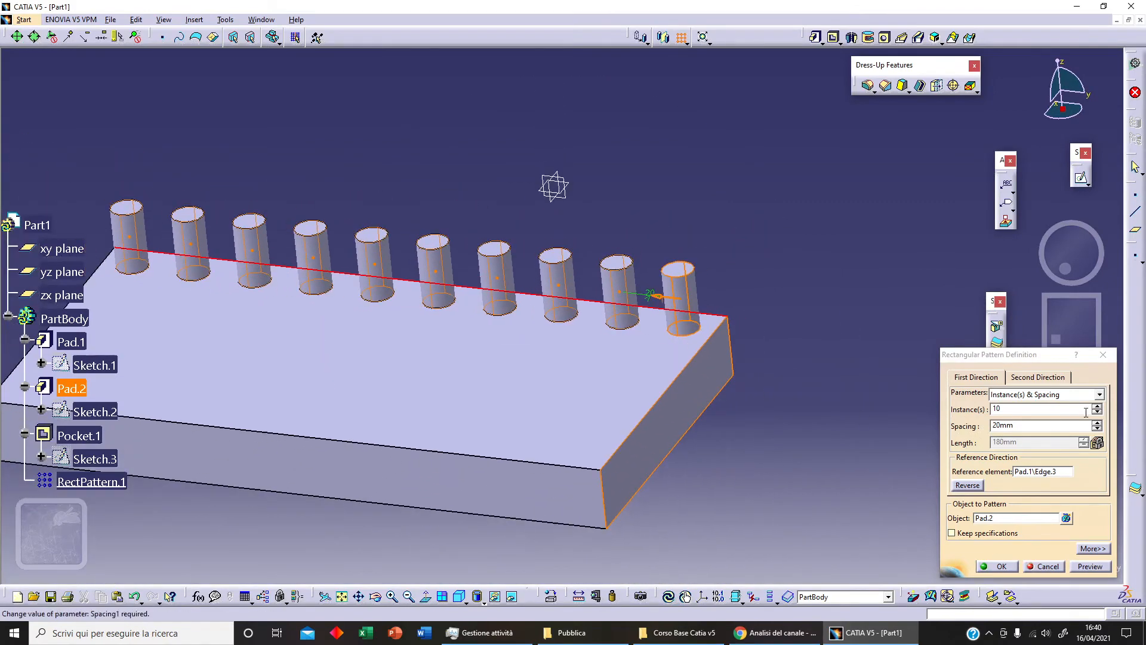
left_click(1042, 382)
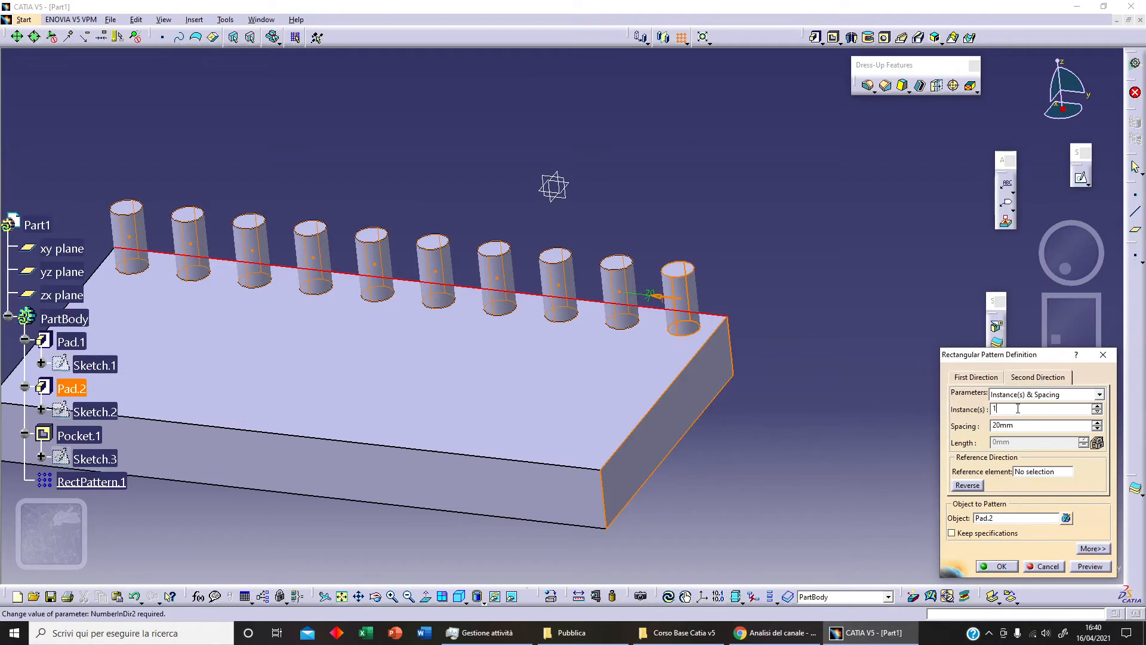
left_click_drag(1013, 409, 965, 412)
left_click(1035, 471)
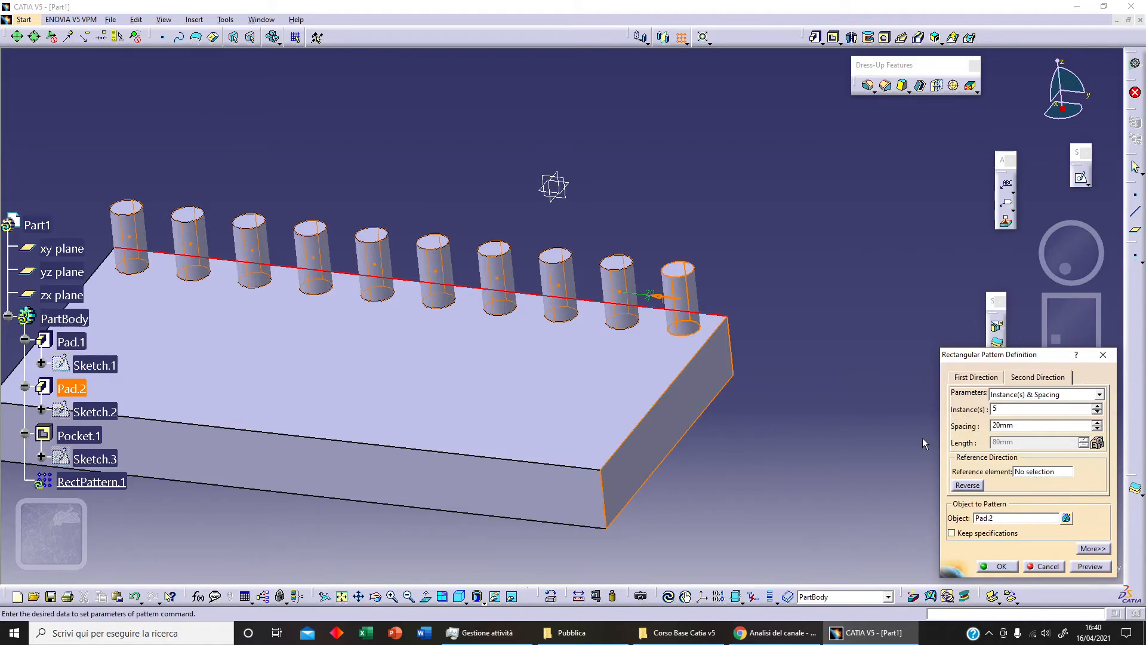
left_click(666, 391)
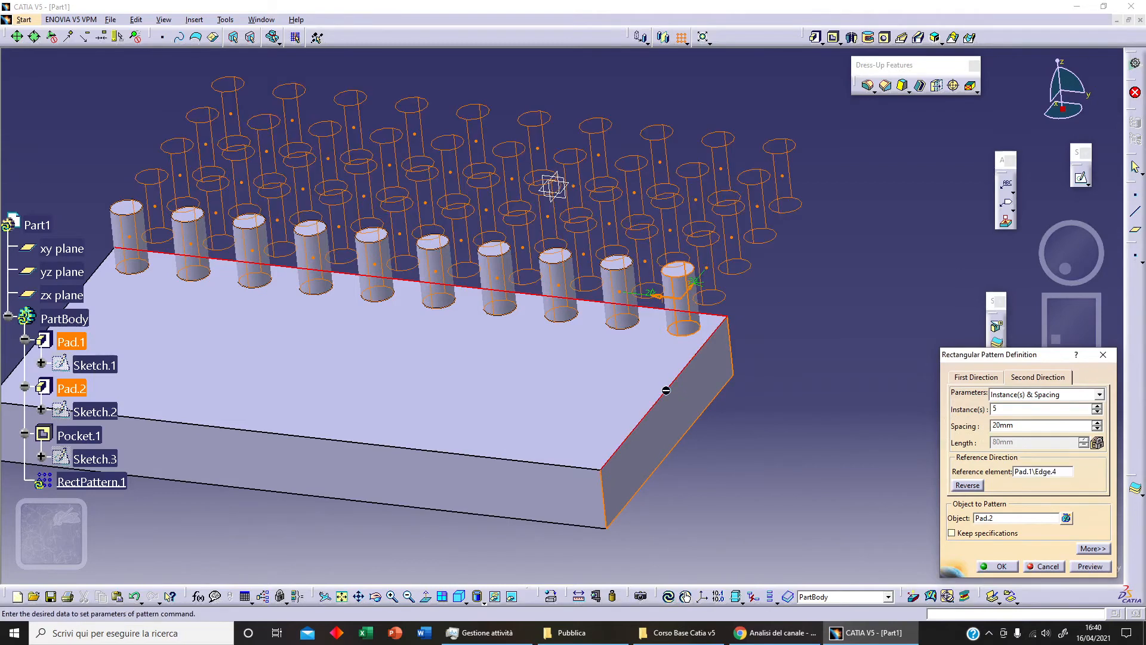
left_click(689, 287)
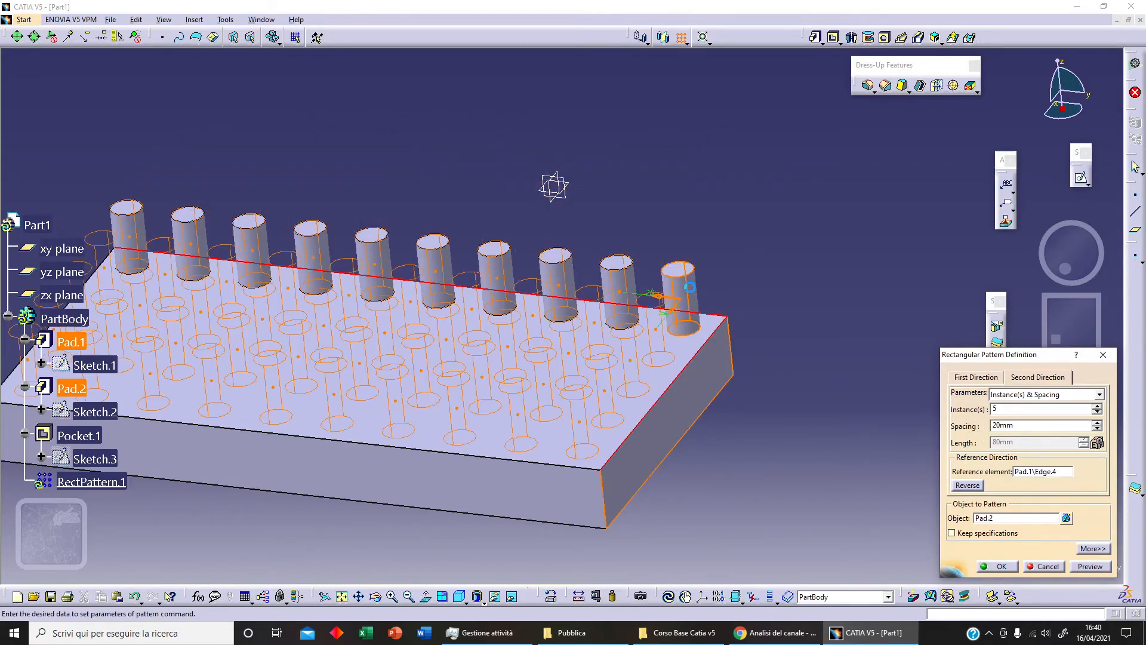
left_click(678, 315)
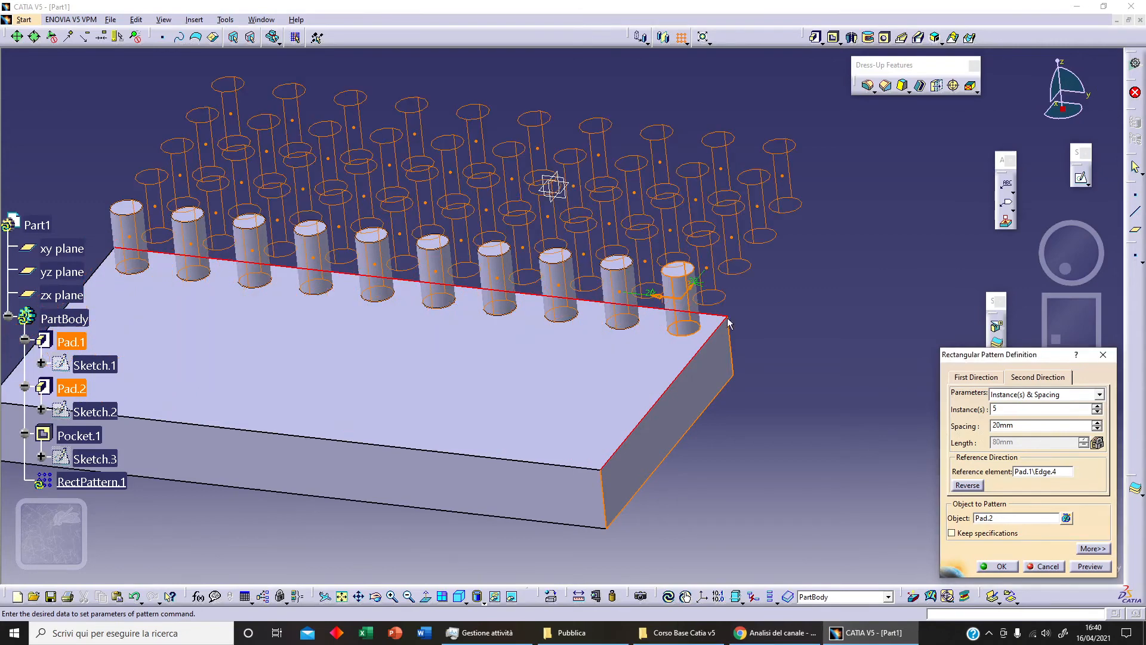
left_click(967, 485)
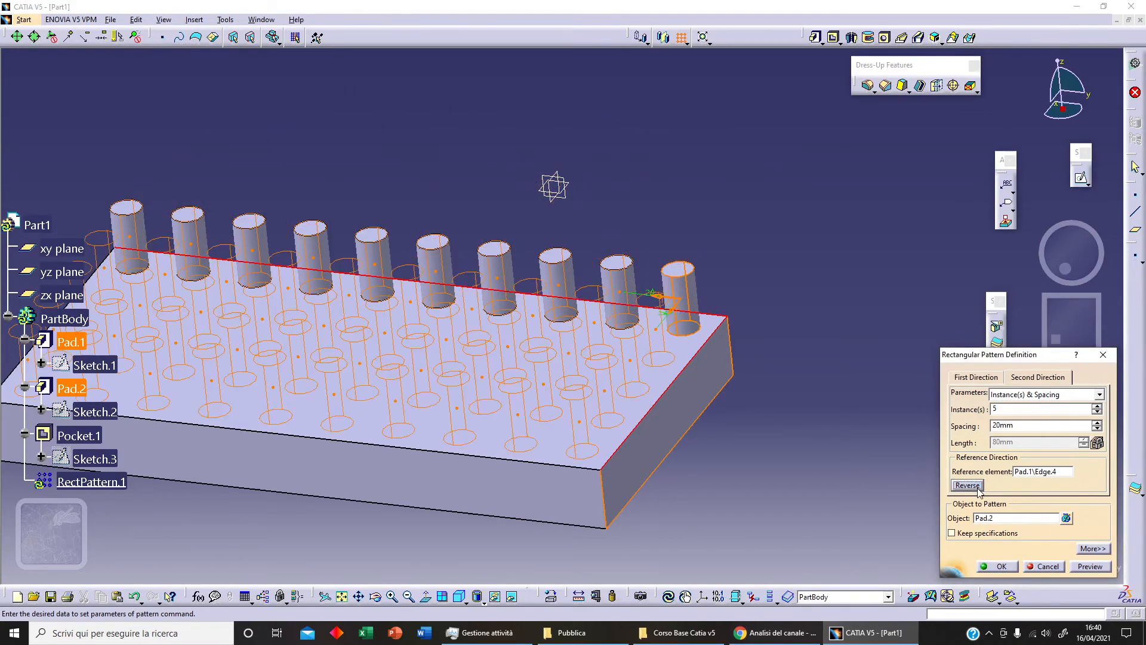
left_click(1002, 565)
middle_click_drag(567, 341, 706, 313)
left_click(830, 518)
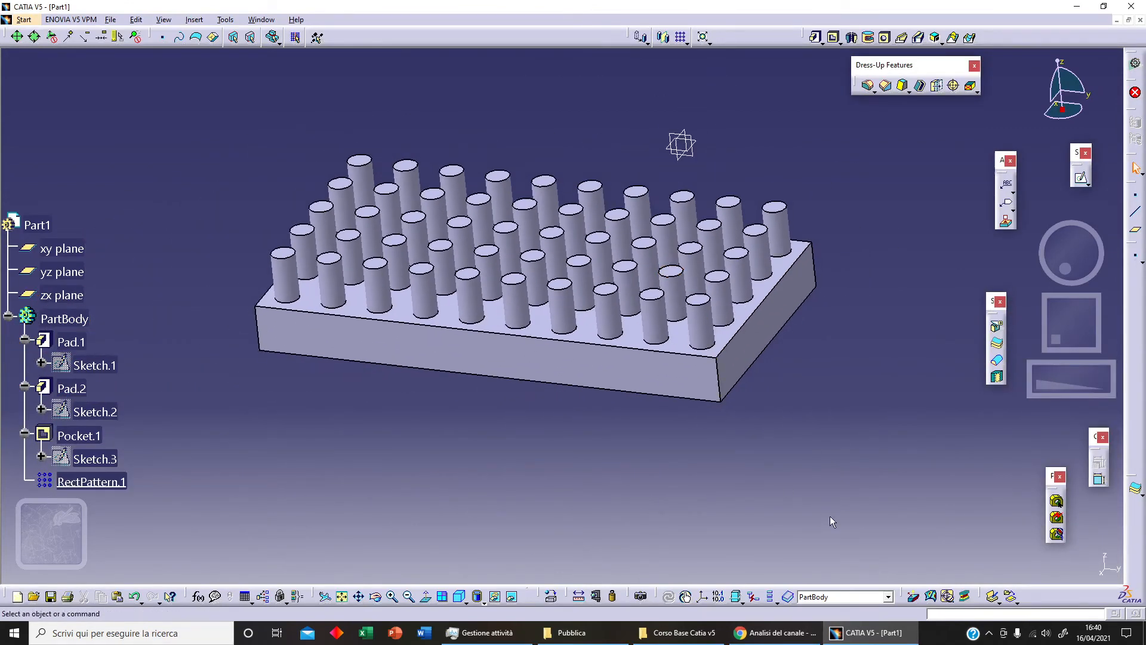
- Start a rectangular pattern of the underside pocket with 10 instances at 20 mm spacing along the plate's long bottom edge beside it
middle_click_drag(546, 463, 507, 358)
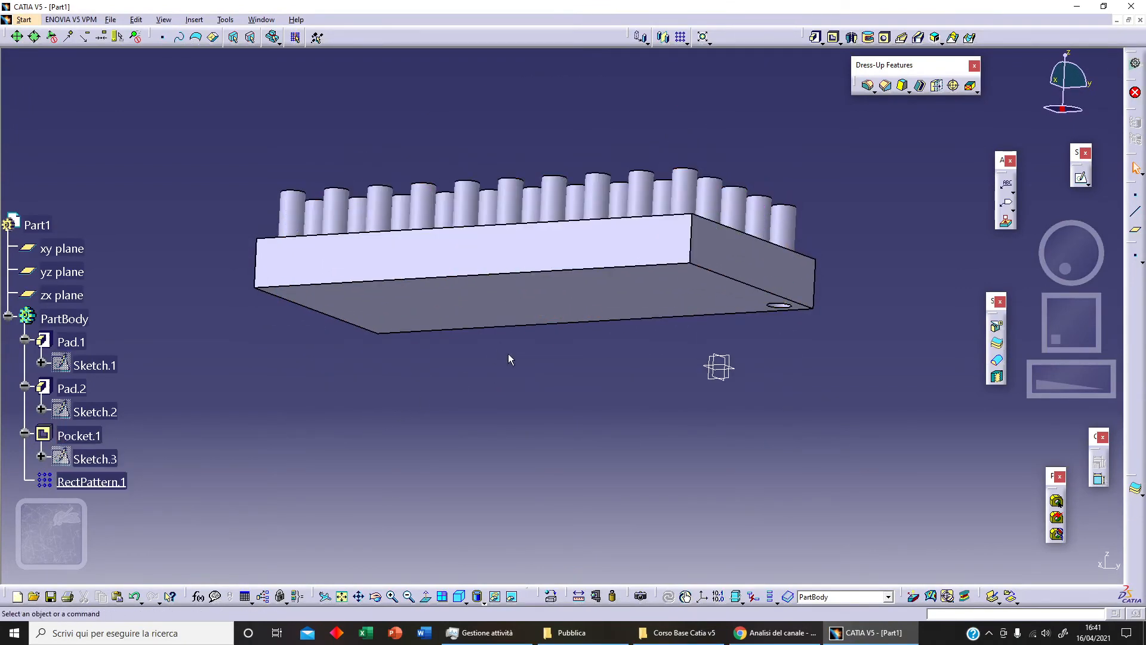
left_click(681, 38)
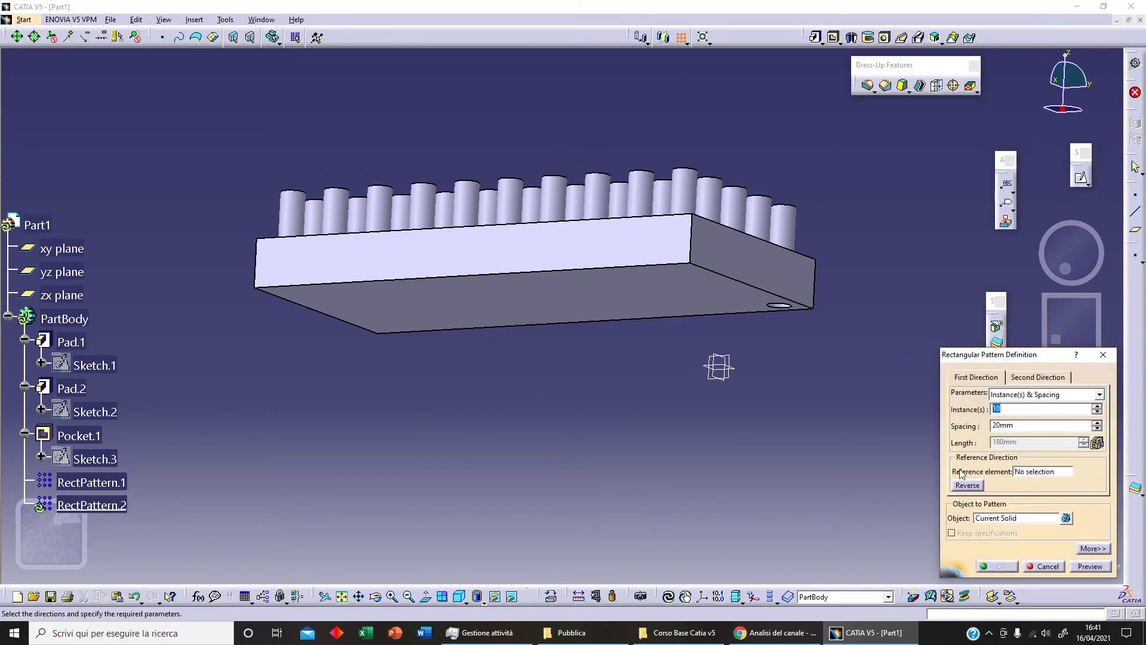
left_click(1015, 520)
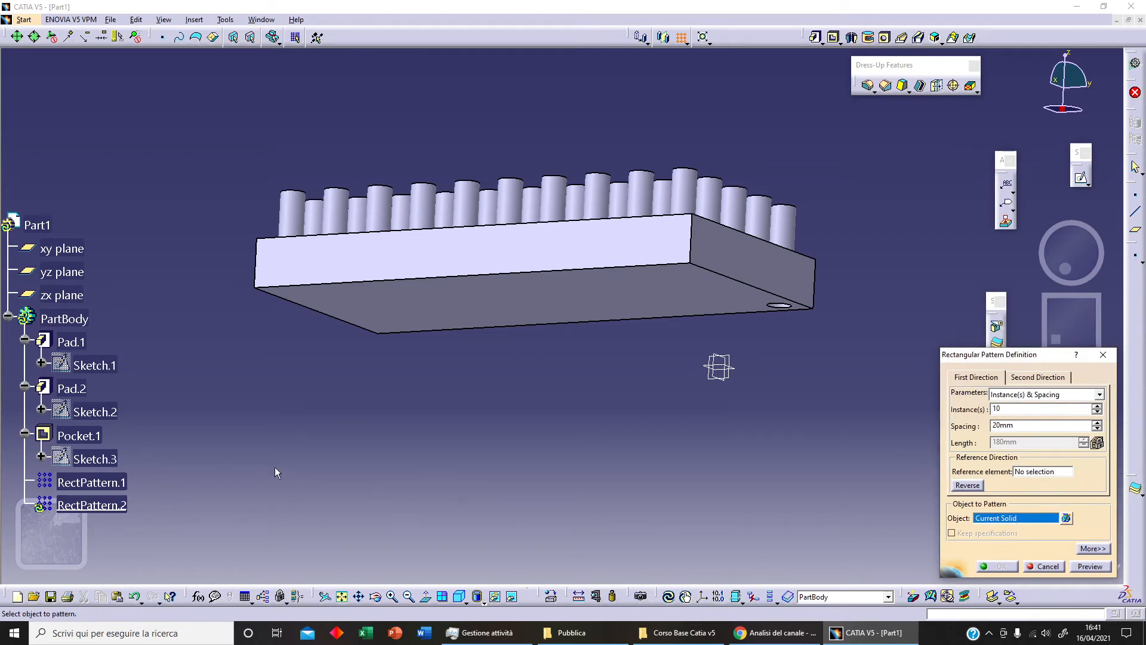
left_click(89, 436)
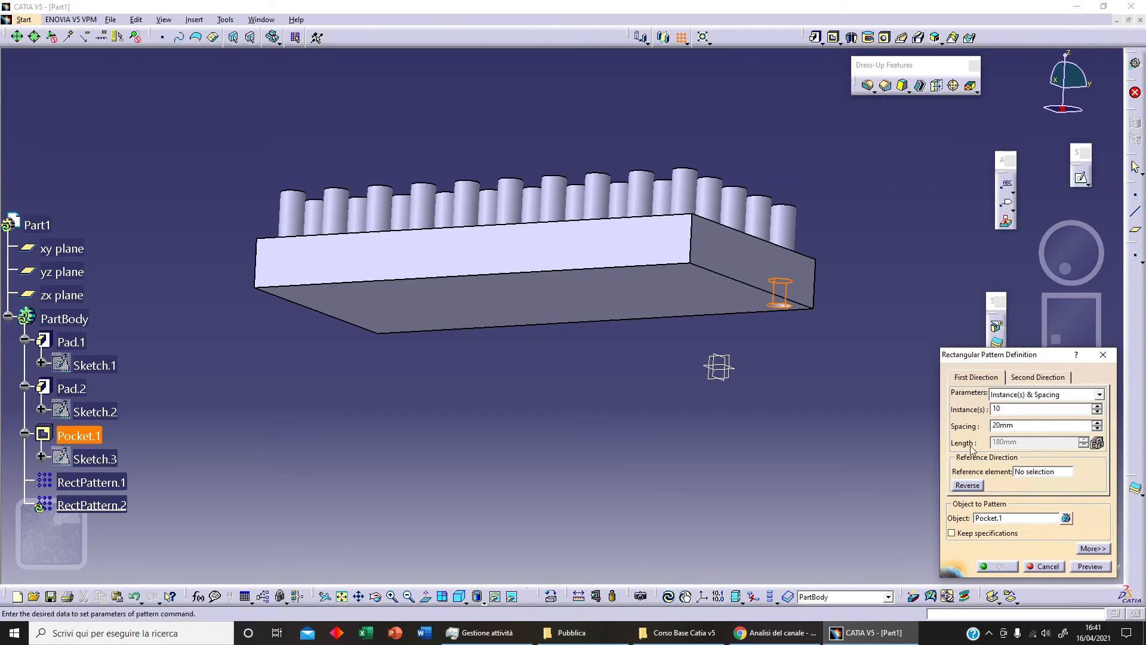
middle_click_drag(568, 353, 627, 466)
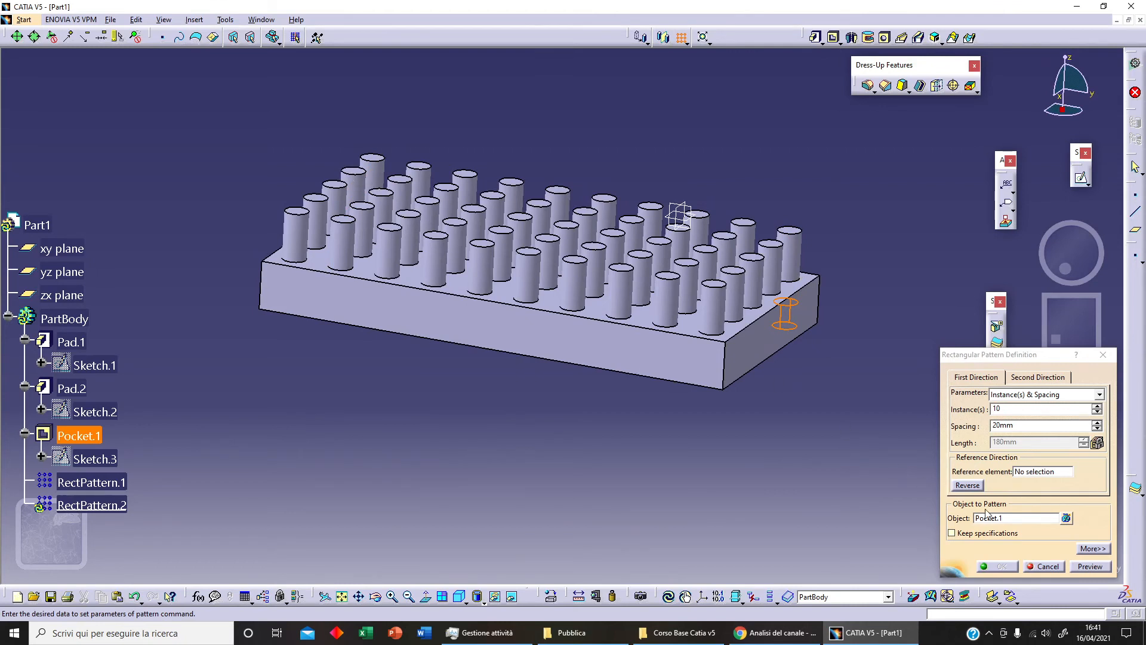
left_click(1038, 473)
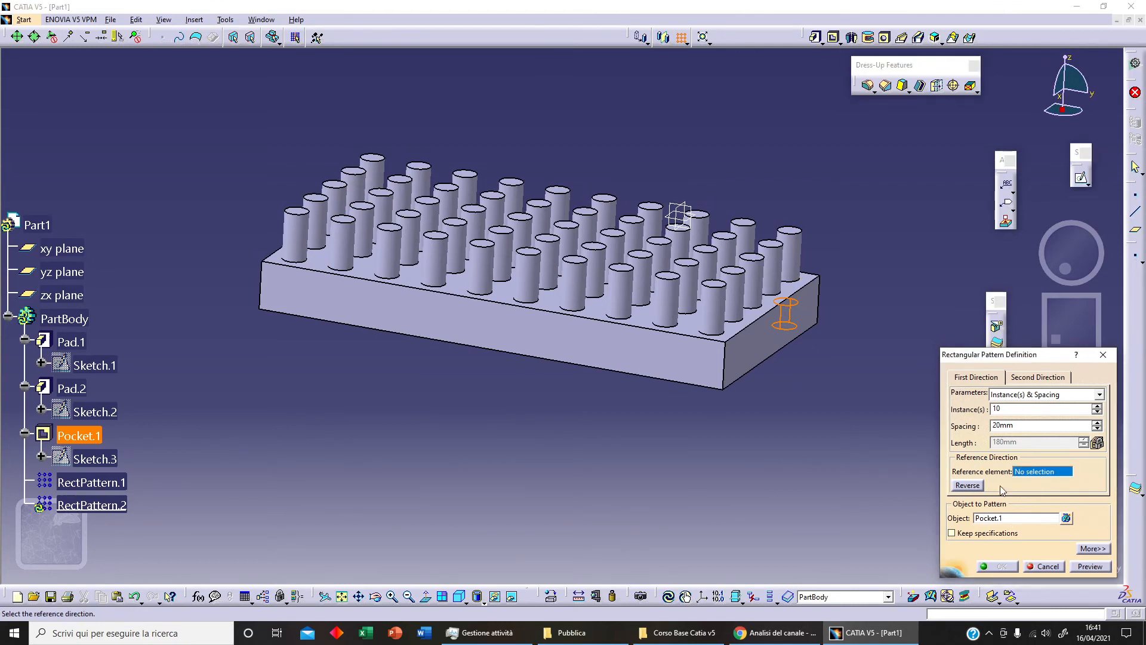
middle_click_drag(678, 435, 655, 250)
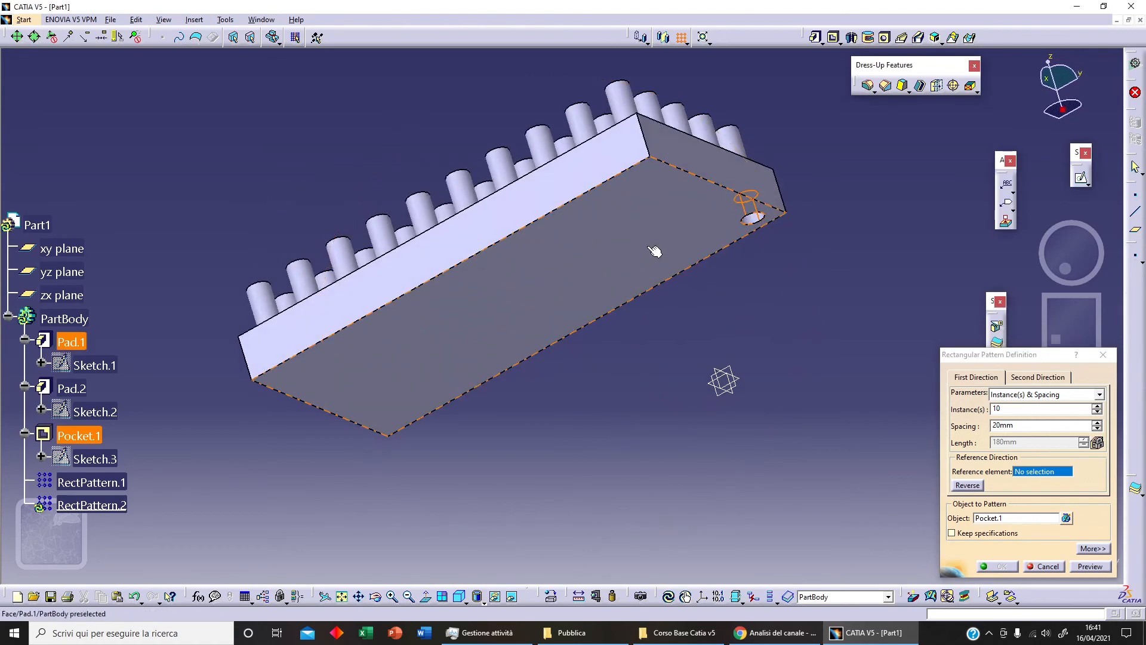
left_click(699, 260)
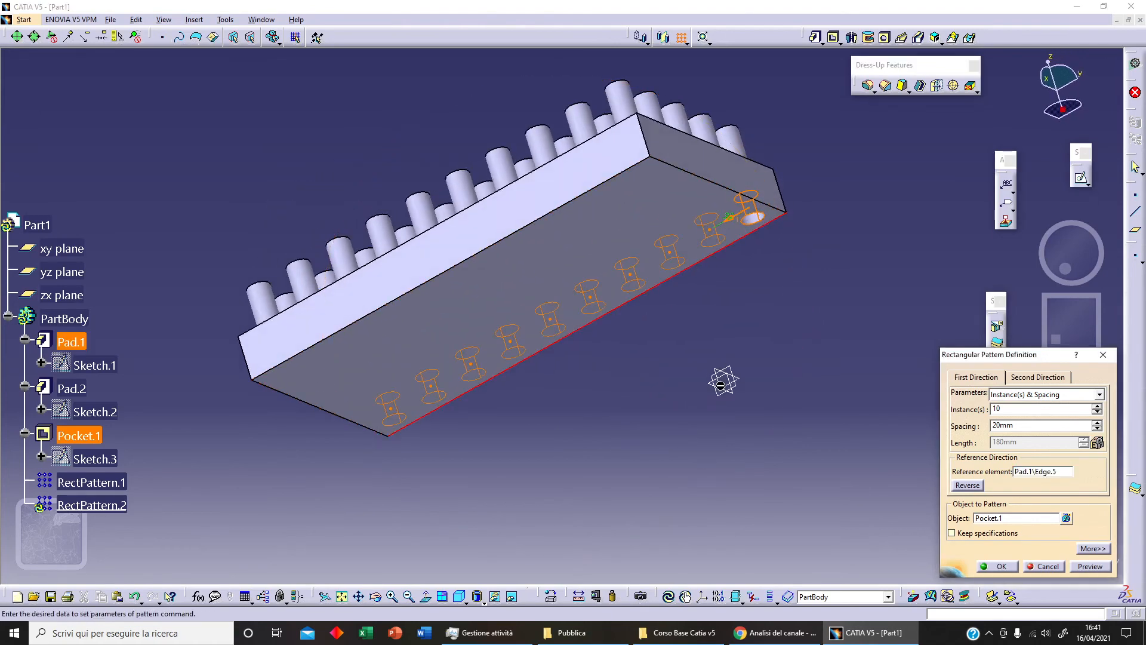
- Set the pocket pattern's second direction to 5 instances at 20 mm spacing along the short bottom edge, reversed onto the plate, and confirm
left_click(1057, 382)
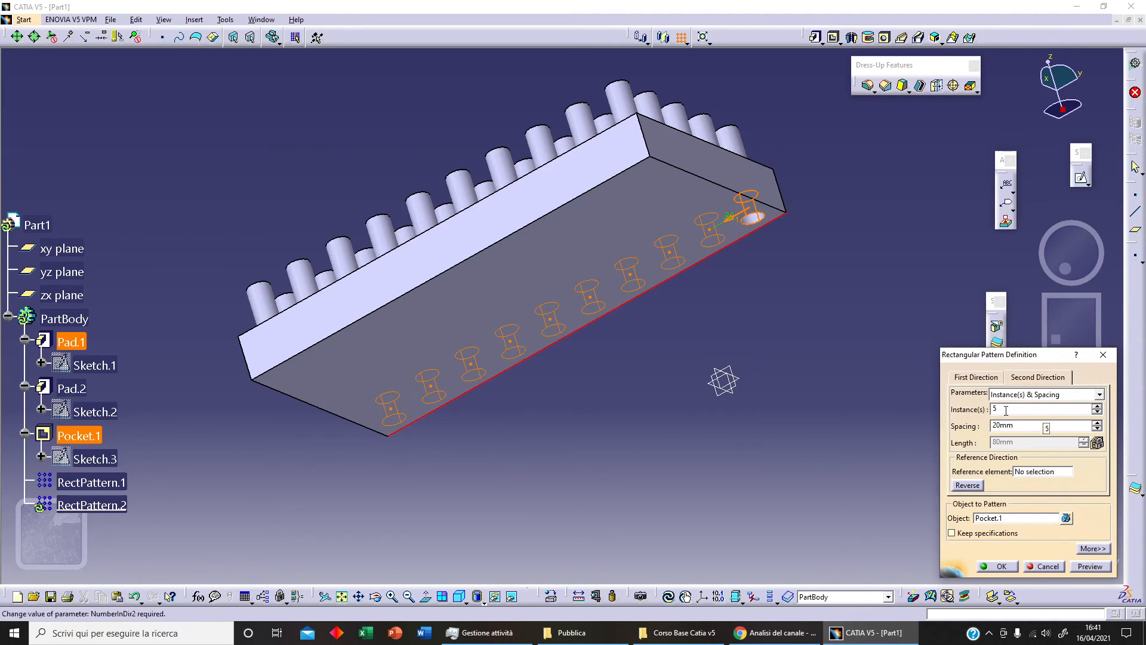
left_click(1033, 472)
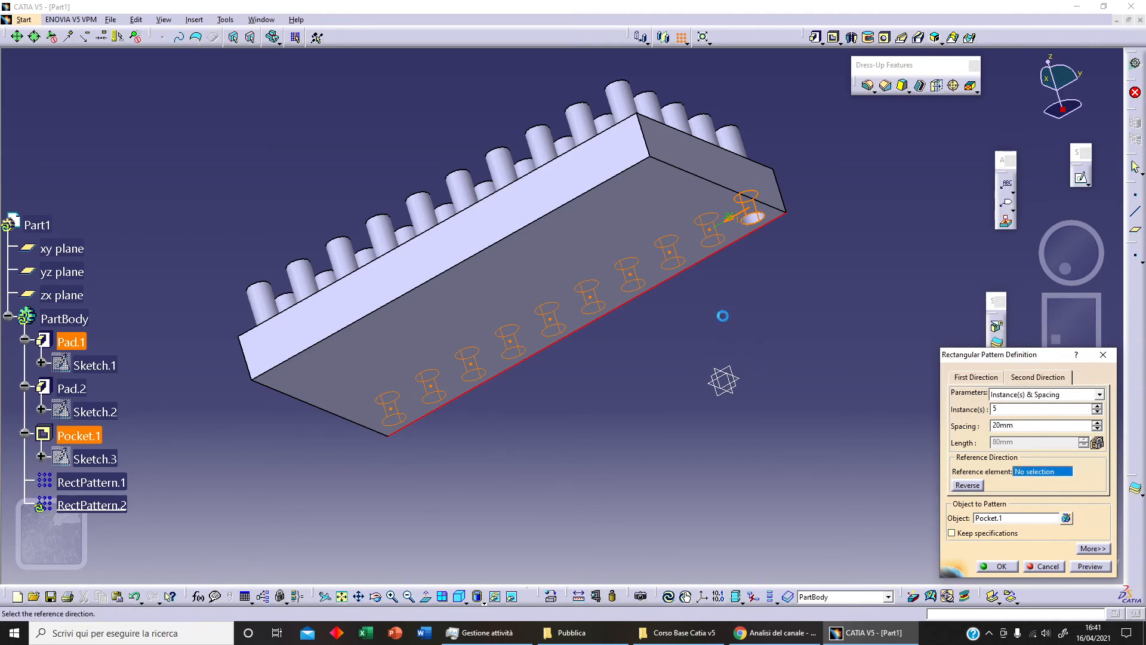
left_click(712, 183)
left_click(972, 486)
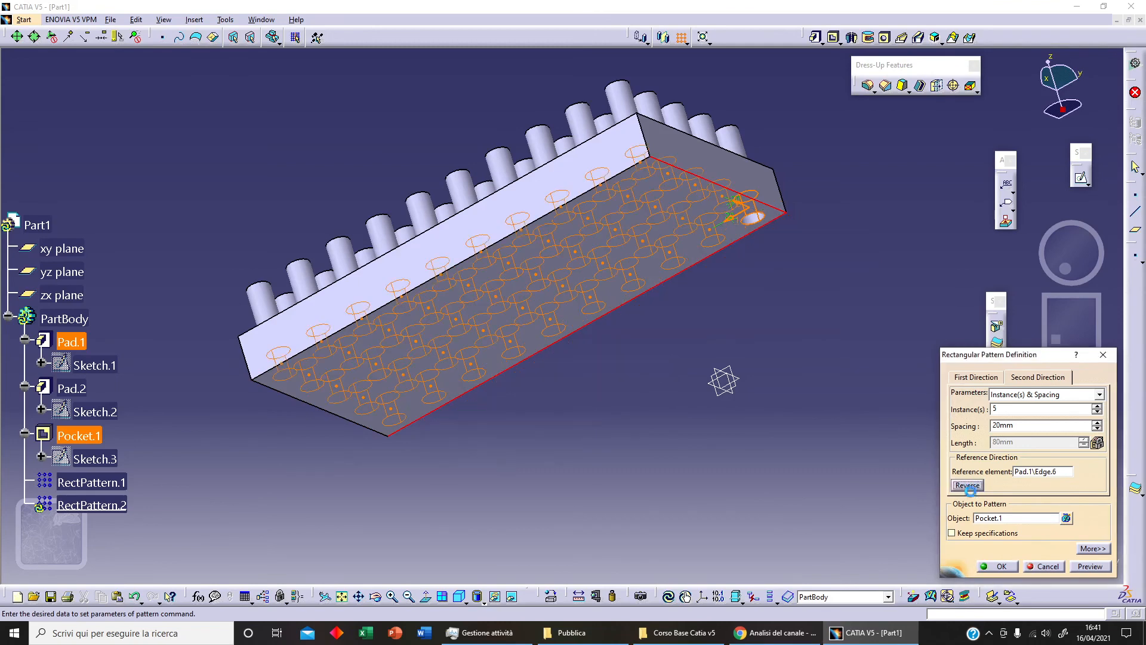
left_click(1090, 566)
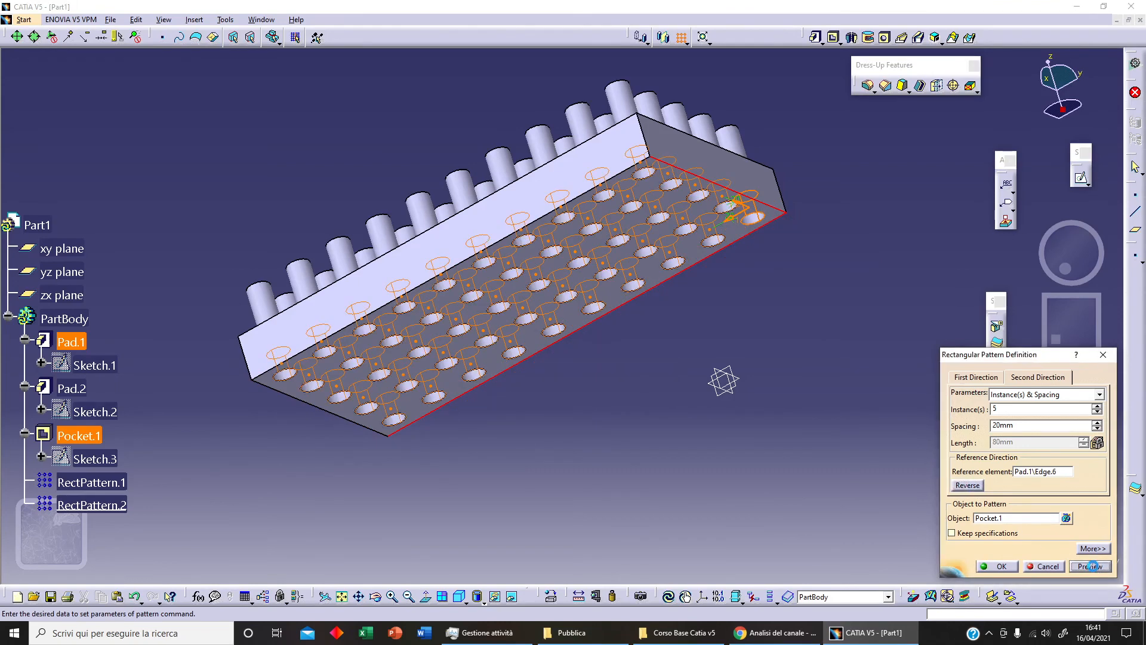
left_click(1012, 567)
middle_click_drag(618, 269, 498, 293)
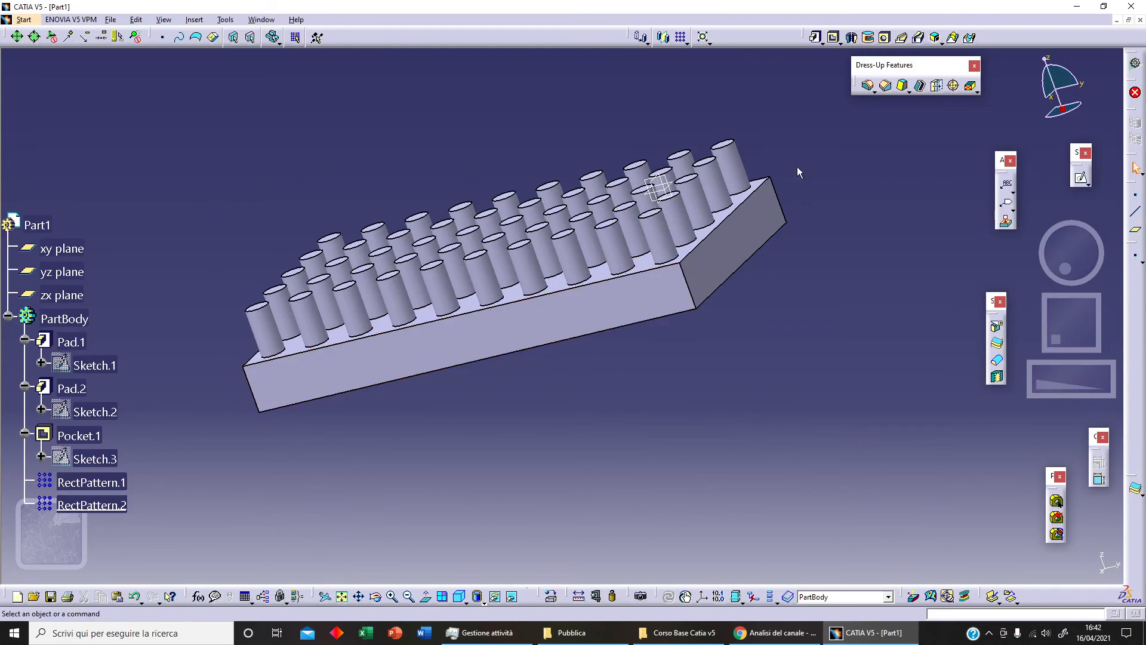
middle_click_drag(671, 381, 428, 217)
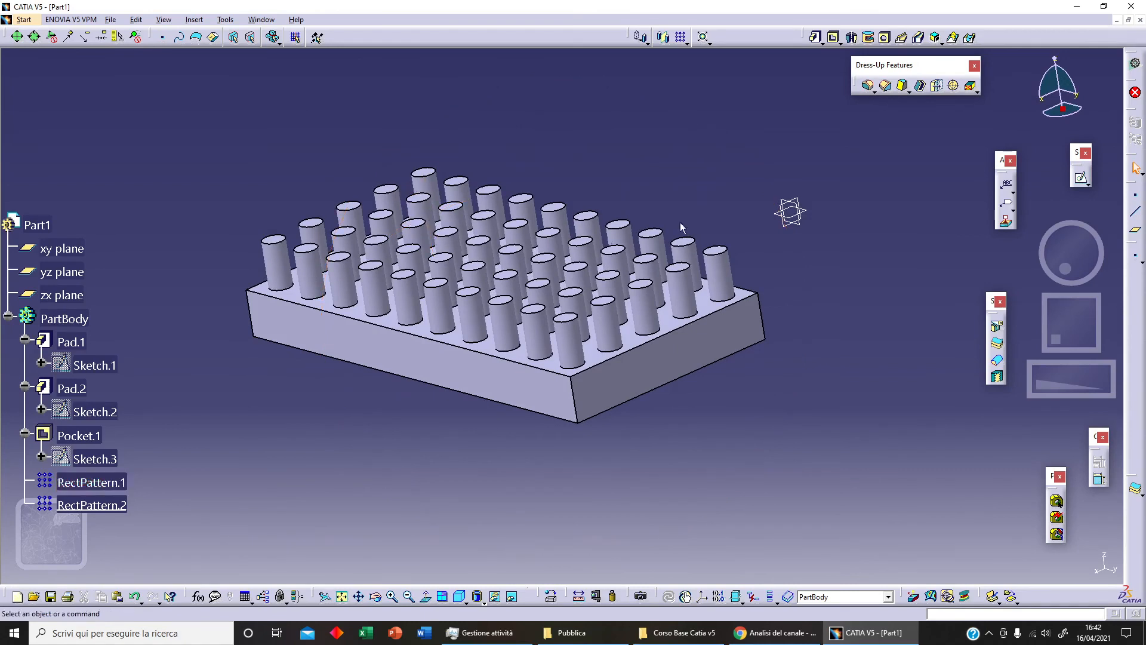